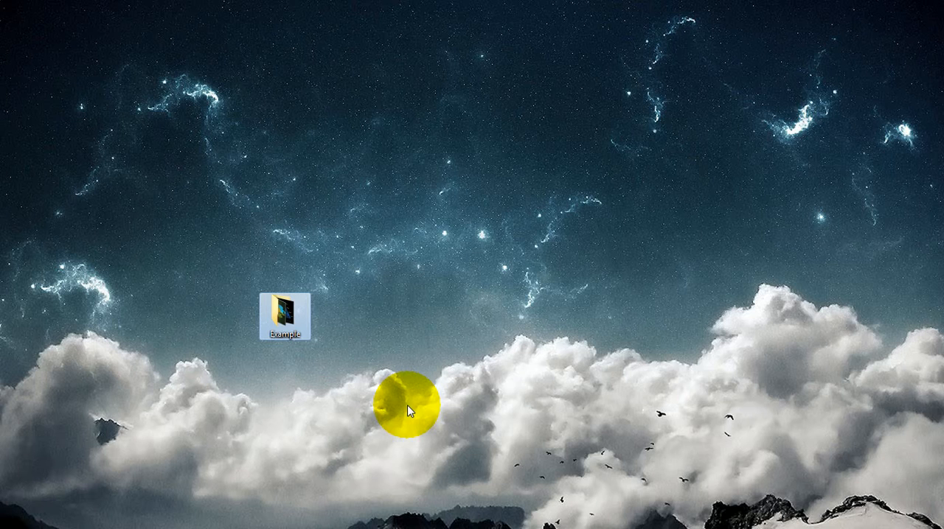
Place Example.rar beside the Example folder and inspect the files in the archive's Example folder
left_click_drag(20, 25, 391, 343)
double_click(399, 334)
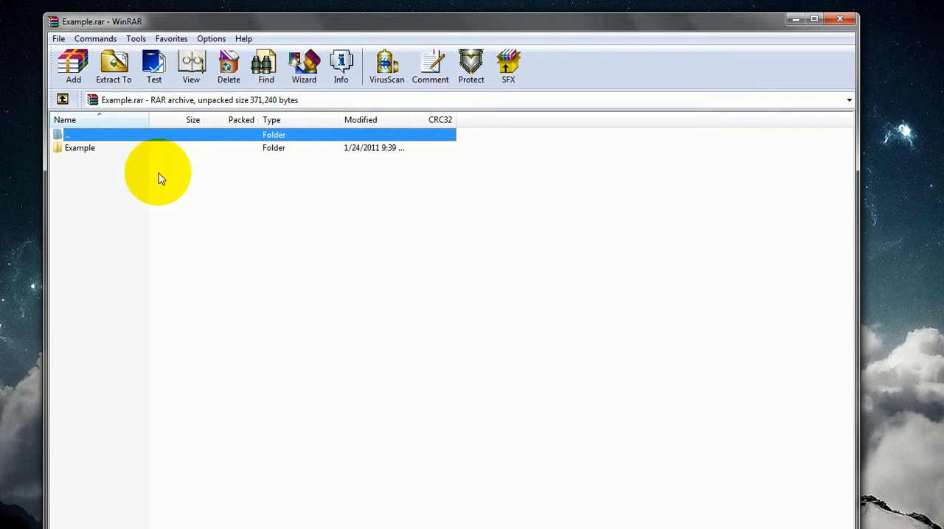
left_click(117, 150)
double_click(118, 150)
left_click(118, 148)
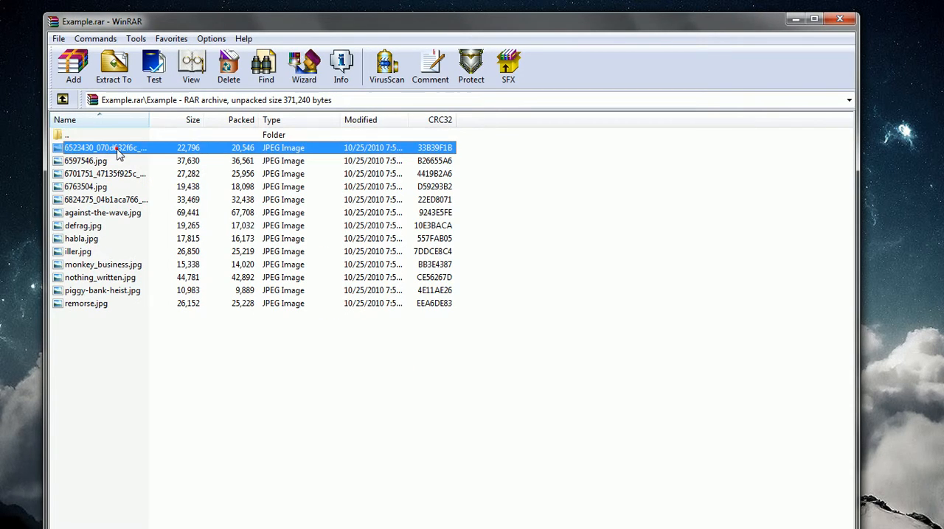
left_click(840, 20)
Compare the file size properties of the Example folder and Example.rar side by side, closing both properties windows when done
right_click(294, 308)
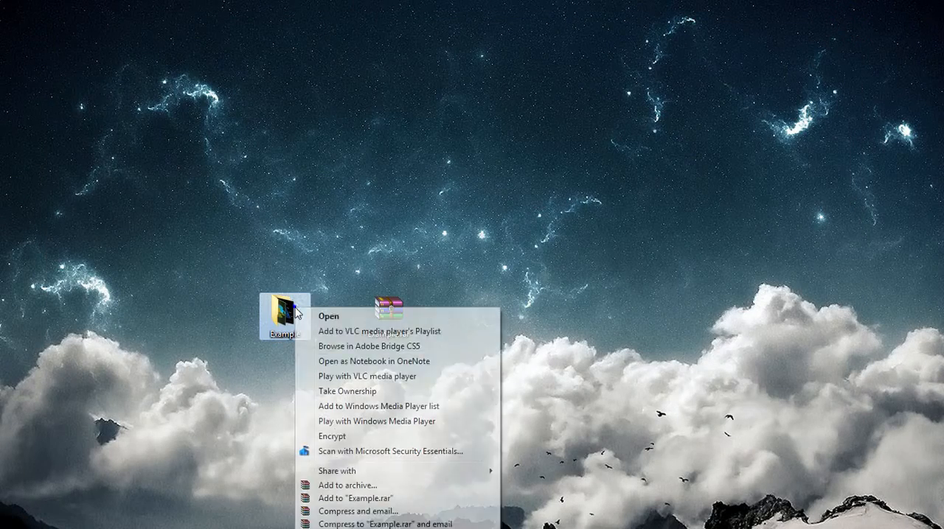
left_click(337, 528)
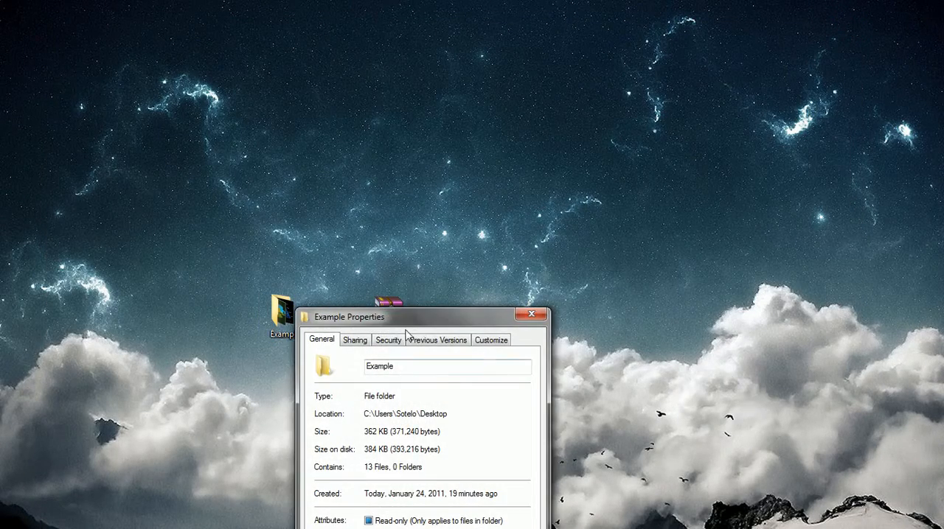
left_click_drag(413, 318, 585, 128)
right_click(386, 323)
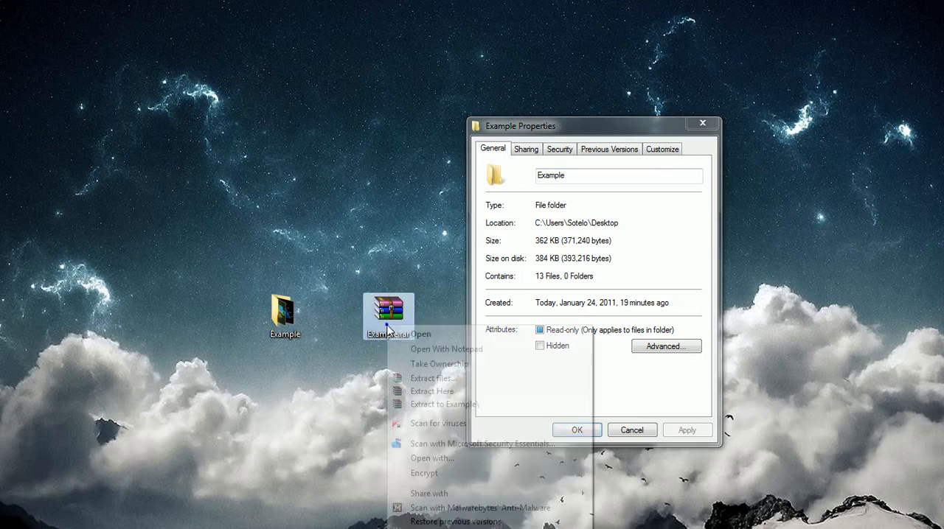
left_click(422, 528)
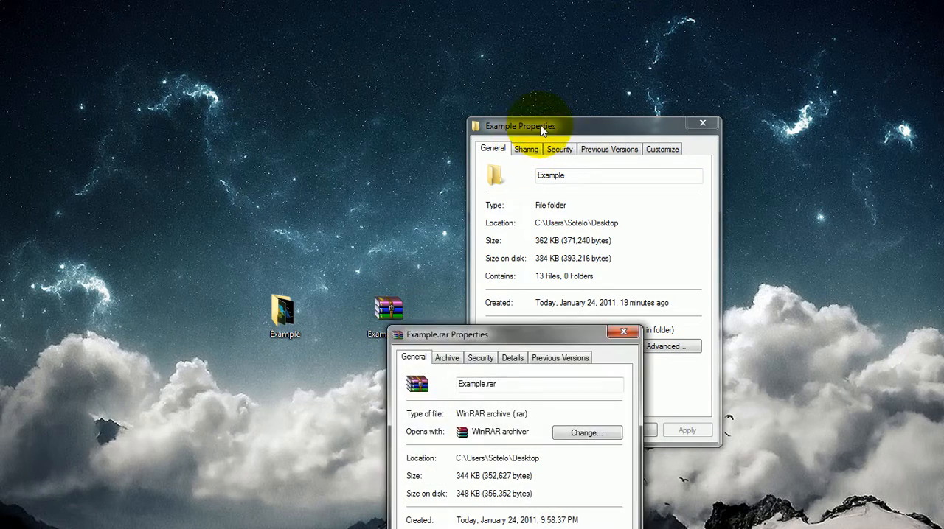
left_click_drag(541, 131, 60, 92)
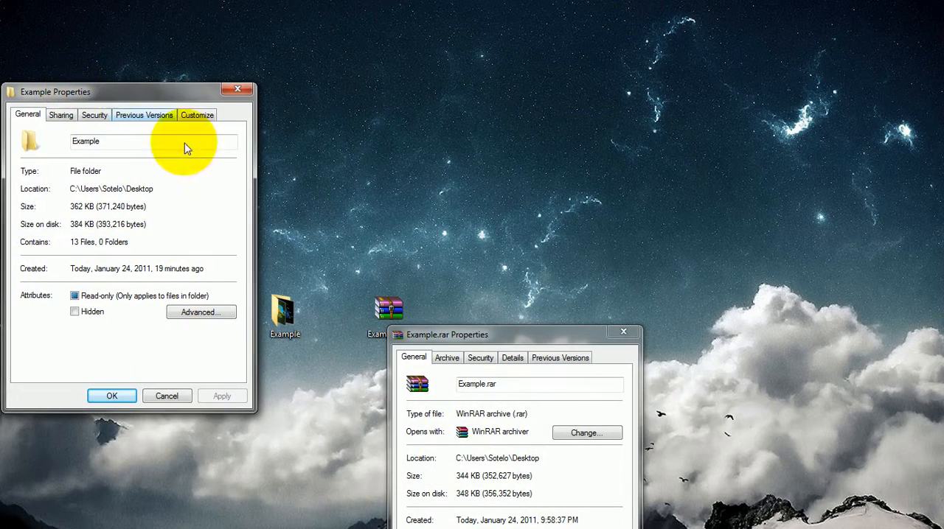
left_click_drag(445, 336, 483, 91)
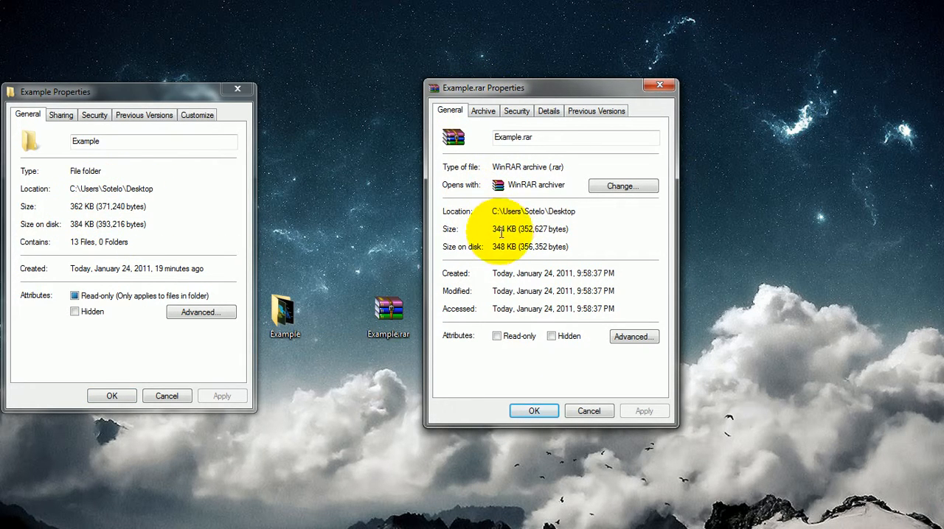
left_click(599, 415)
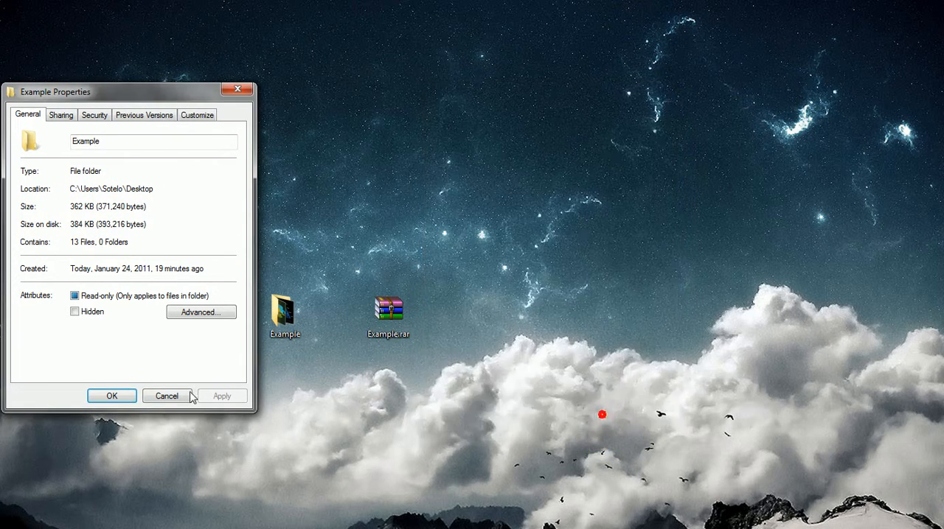
left_click(183, 395)
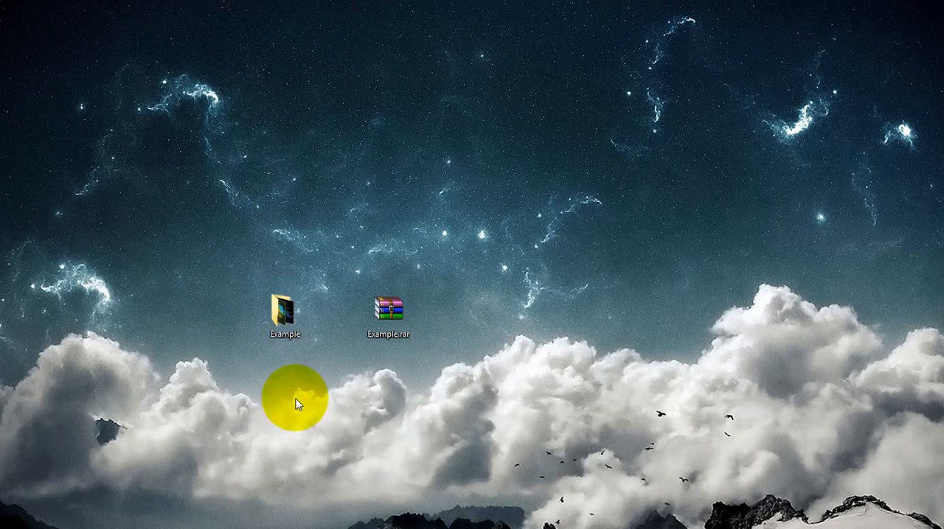
Check the Example folder's size and file count in its properties
left_click(293, 308)
right_click(295, 305)
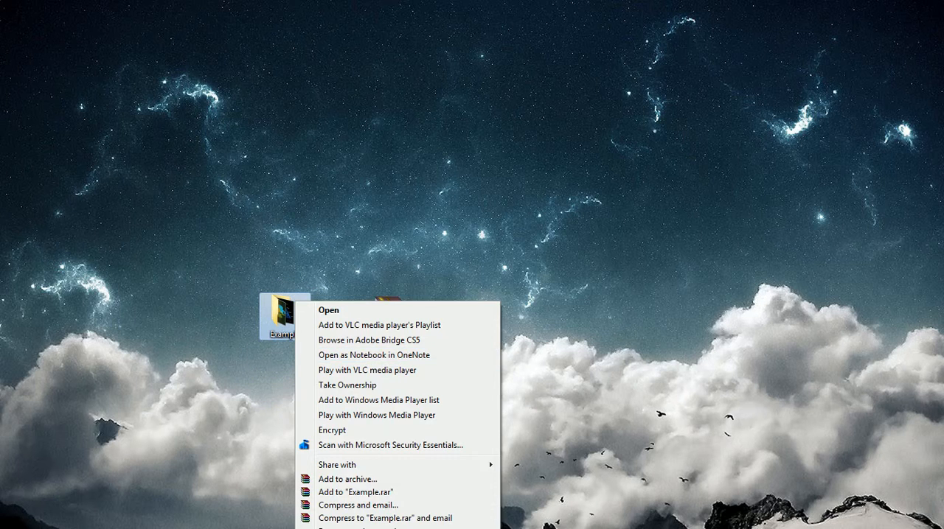
left_click(346, 528)
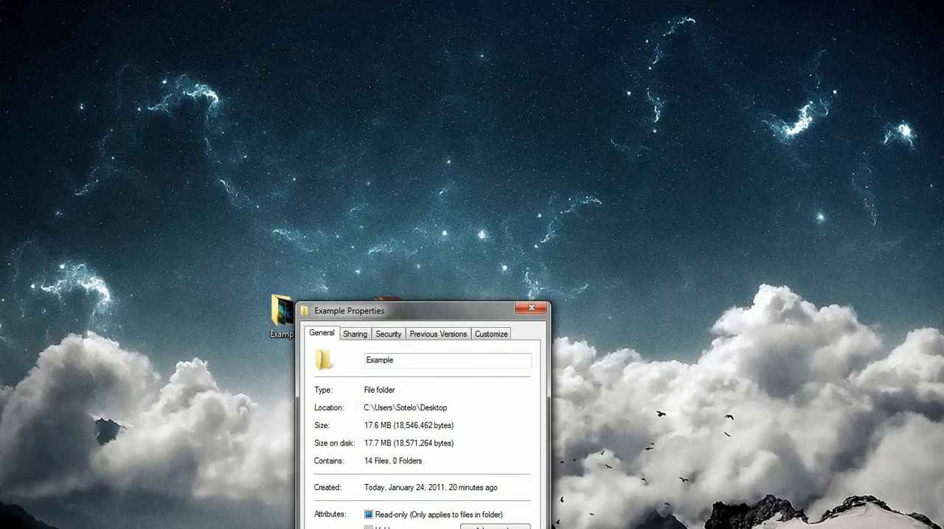
left_click(522, 310)
Replace the old Example.rar with a new archive of the Example folder and place it beside the folder
right_click(380, 329)
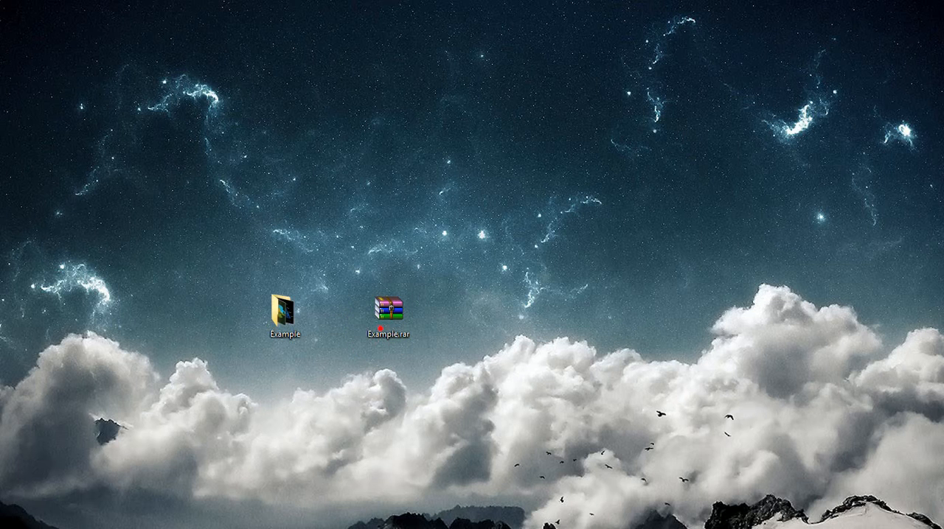
right_click(278, 312)
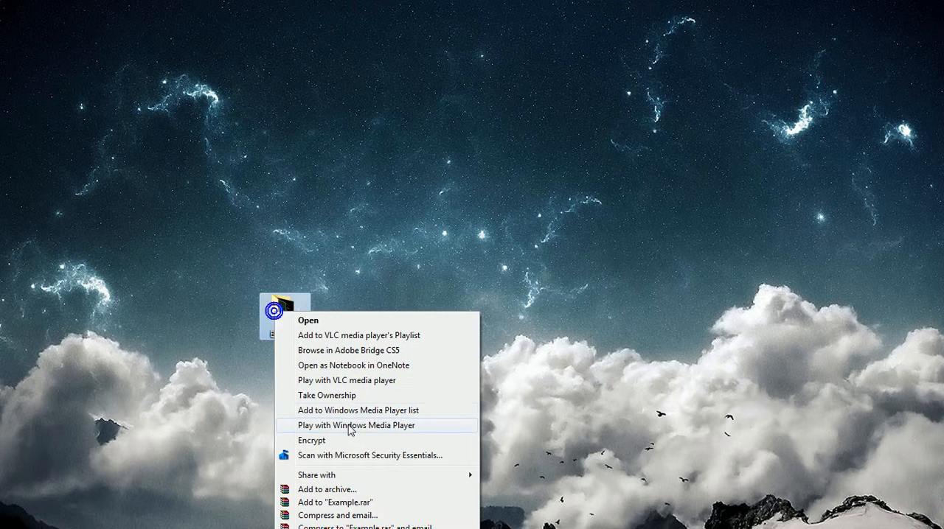
left_click(327, 502)
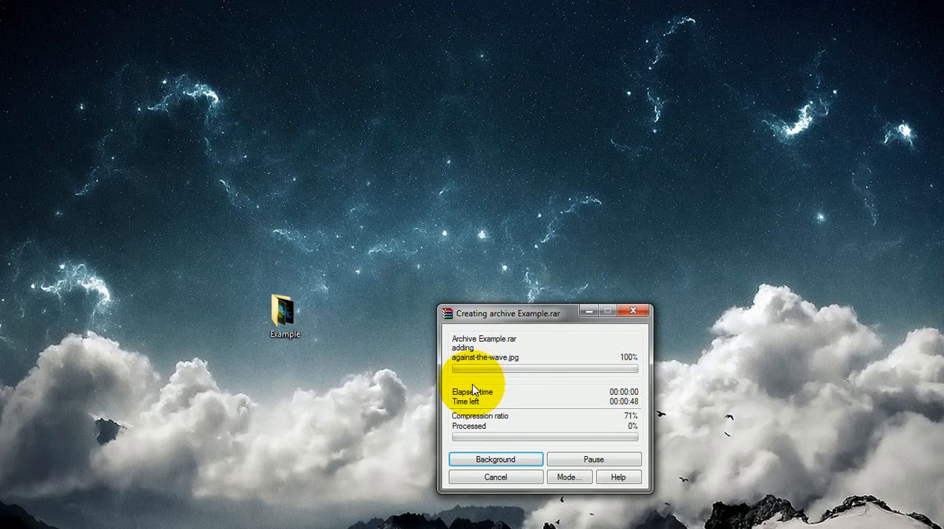
left_click_drag(486, 314, 439, 252)
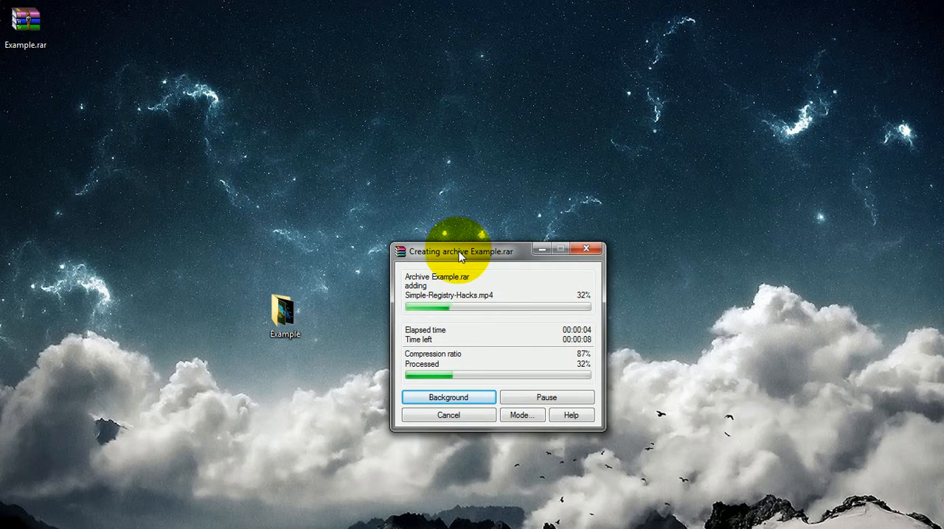
left_click_drag(460, 255, 515, 244)
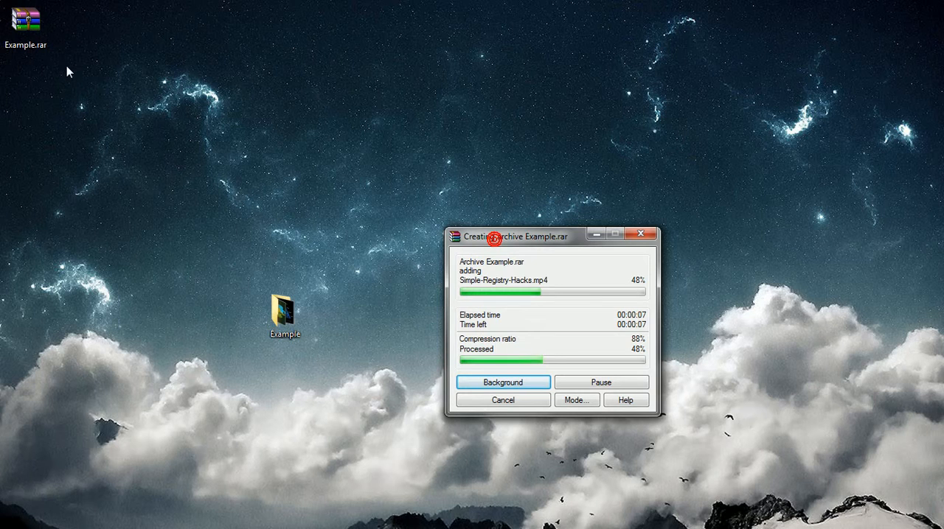
left_click_drag(30, 28, 398, 329)
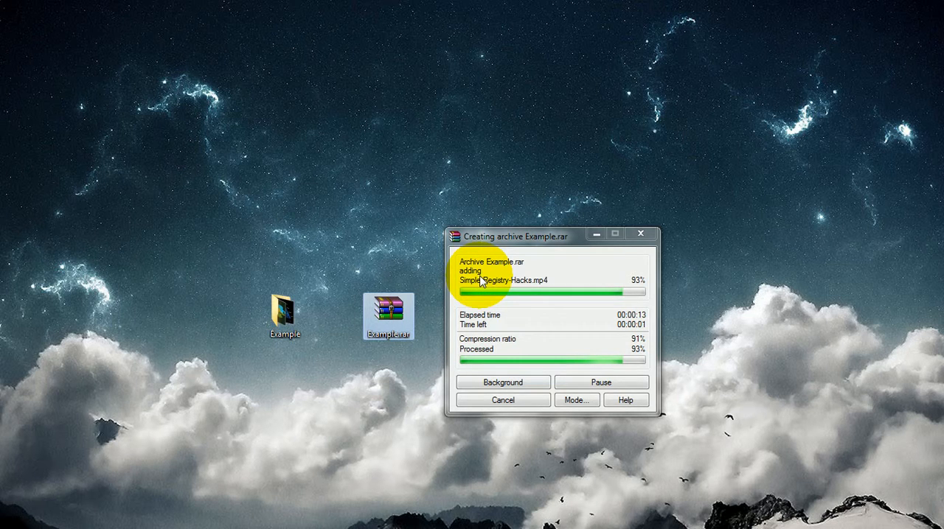
Compare the size of the newly created Example.rar with that of the Example folder in their properties
right_click(382, 321)
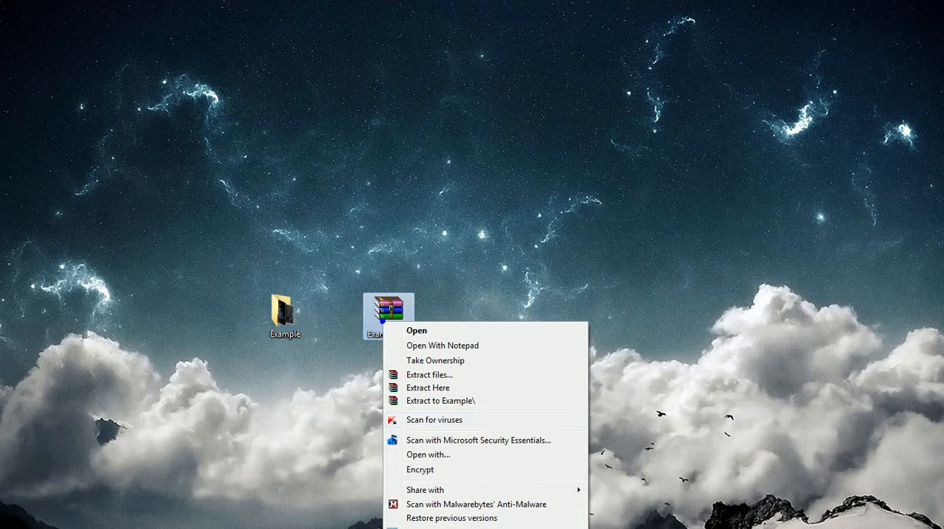
left_click(426, 528)
left_click_drag(462, 331, 522, 186)
right_click(286, 333)
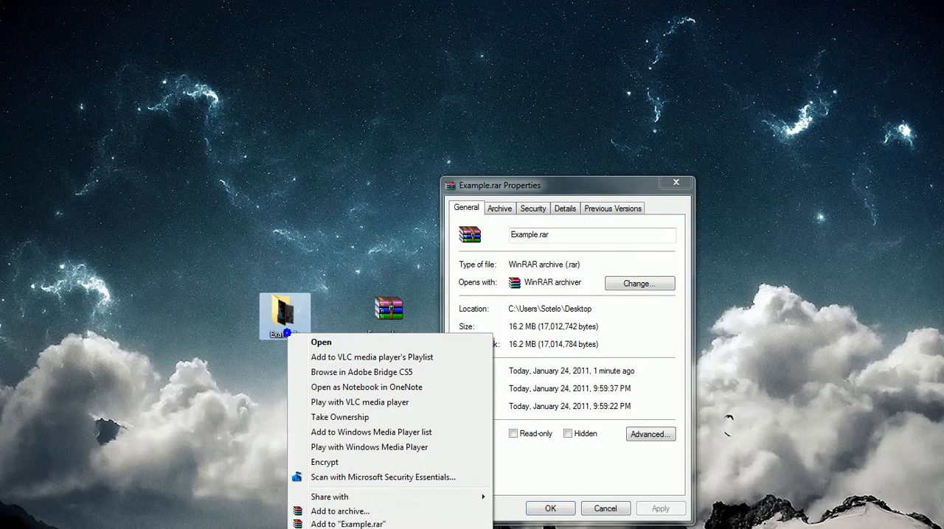
left_click(331, 528)
left_click_drag(343, 342, 69, 187)
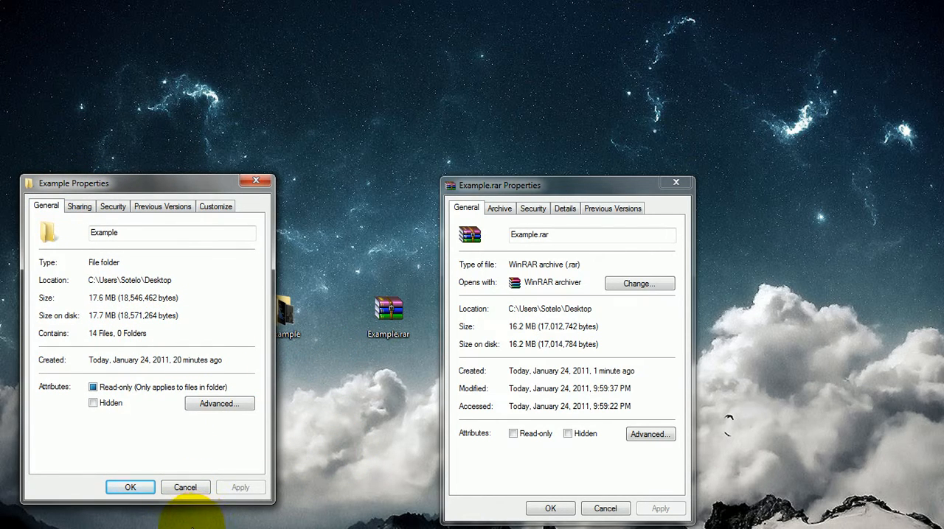
left_click(186, 487)
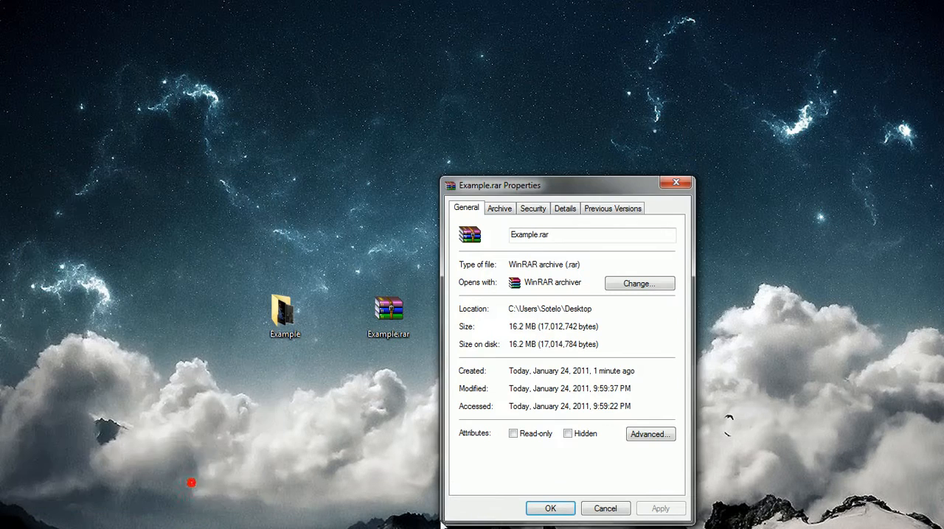
left_click(603, 508)
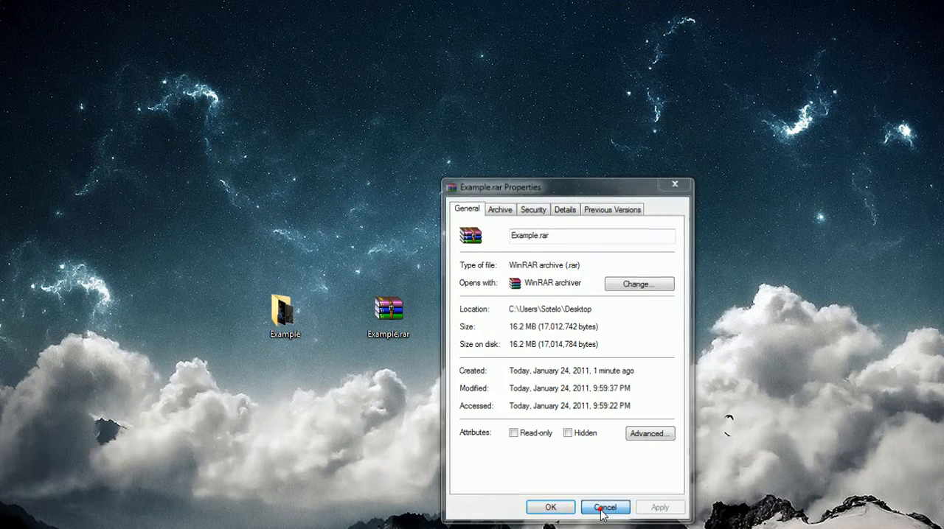
Rearrange the desktop by moving Example.rar farther right and the Example folder toward the centre
right_click(391, 325)
left_click_drag(376, 310, 584, 311)
left_click_drag(279, 319, 427, 389)
Remove the existing Example.rar from the desktop and open the custom archive settings for the Example folder
right_click(427, 389)
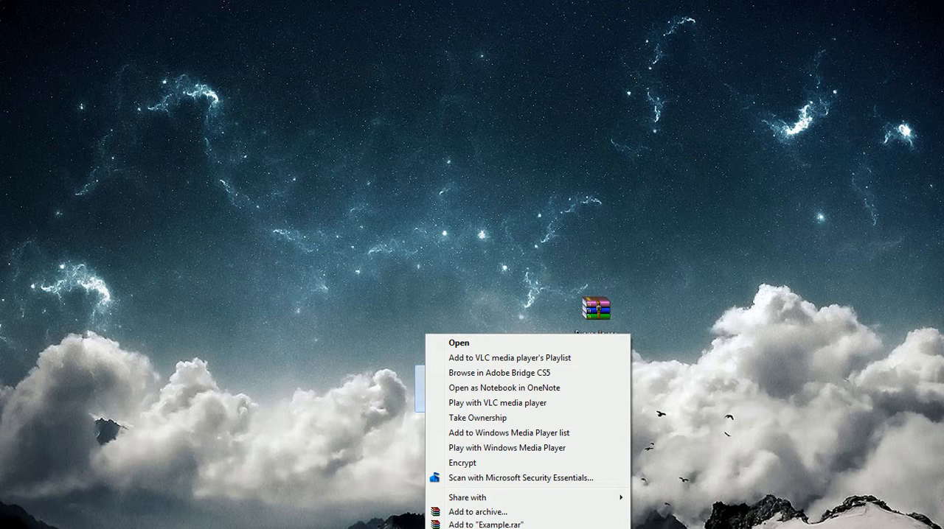
left_click(477, 512)
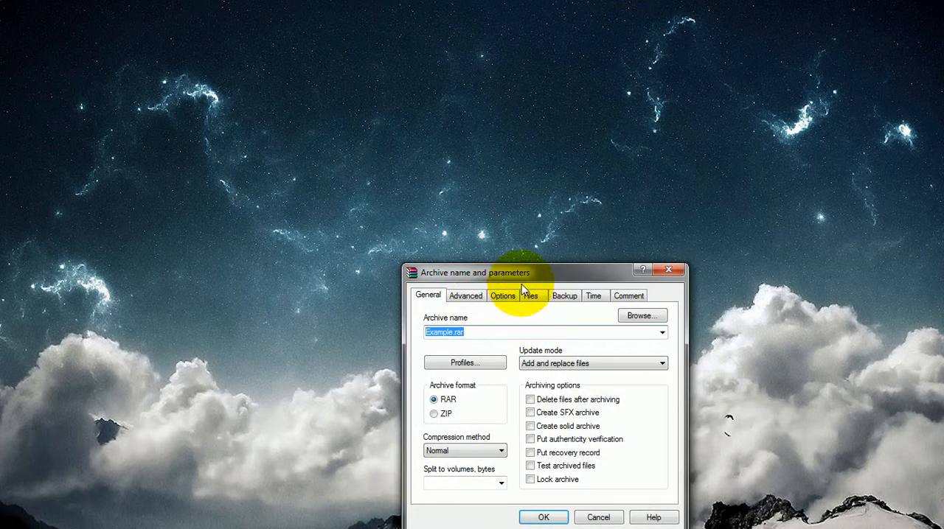
left_click_drag(519, 272, 134, 224)
left_click(295, 285)
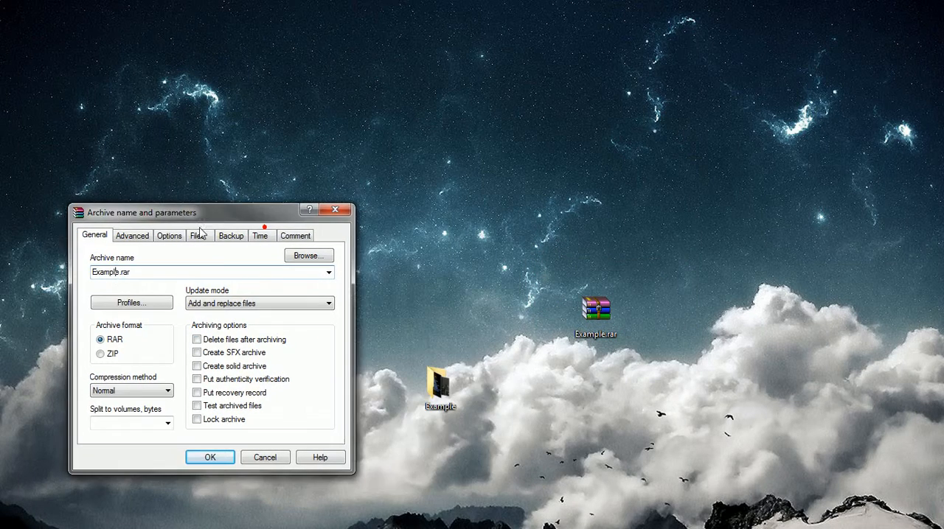
right_click(431, 388)
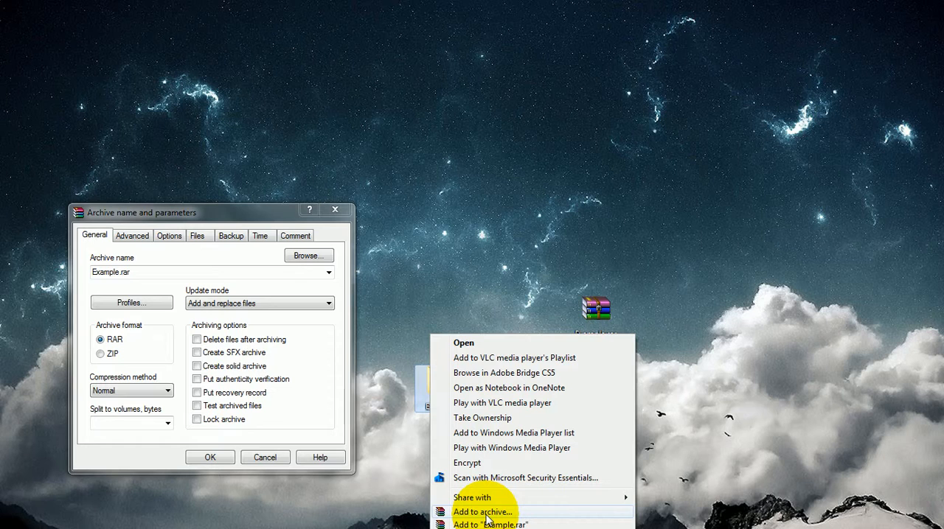
left_click(596, 306)
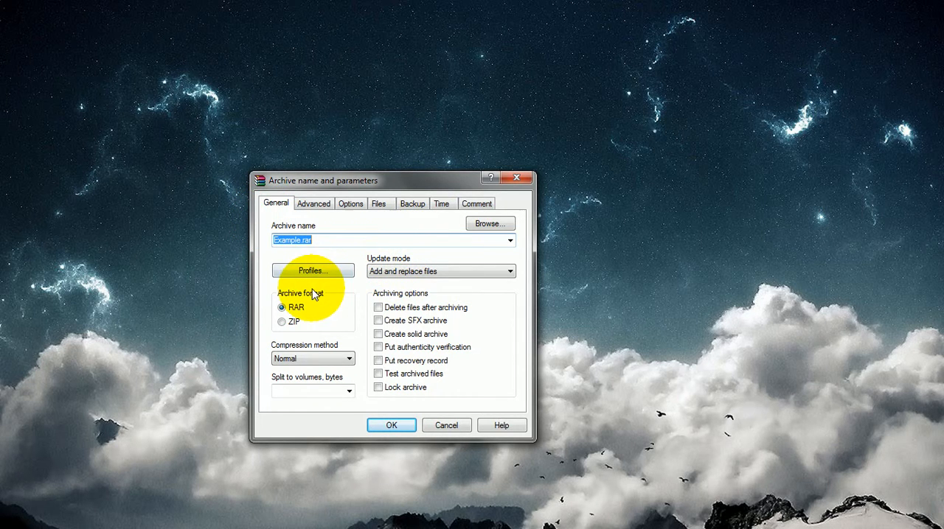
Name the archive test.rar and set its compression method to Best
left_click(320, 242)
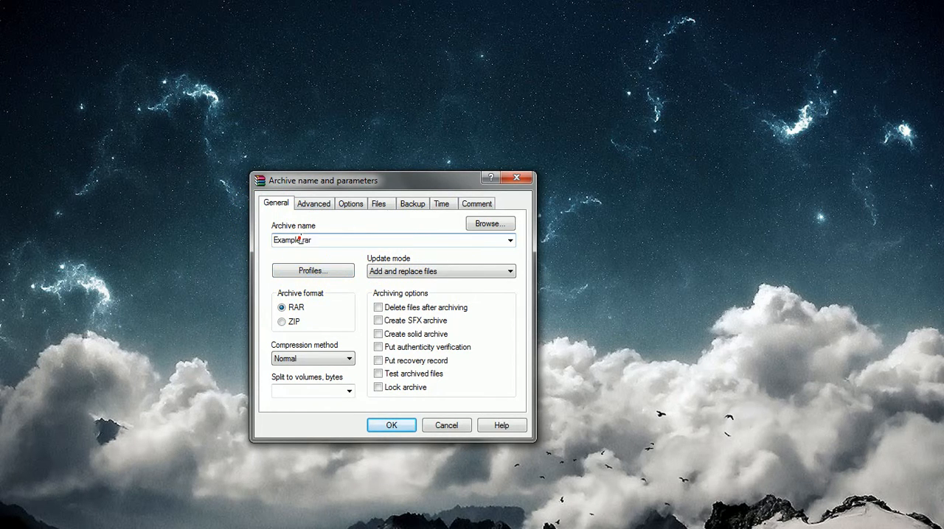
left_click_drag(277, 244, 263, 245)
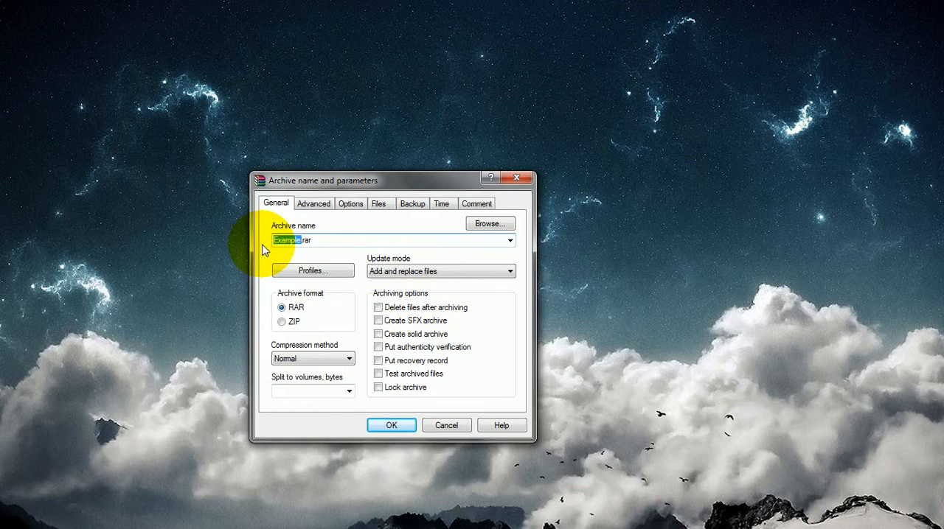
type("test")
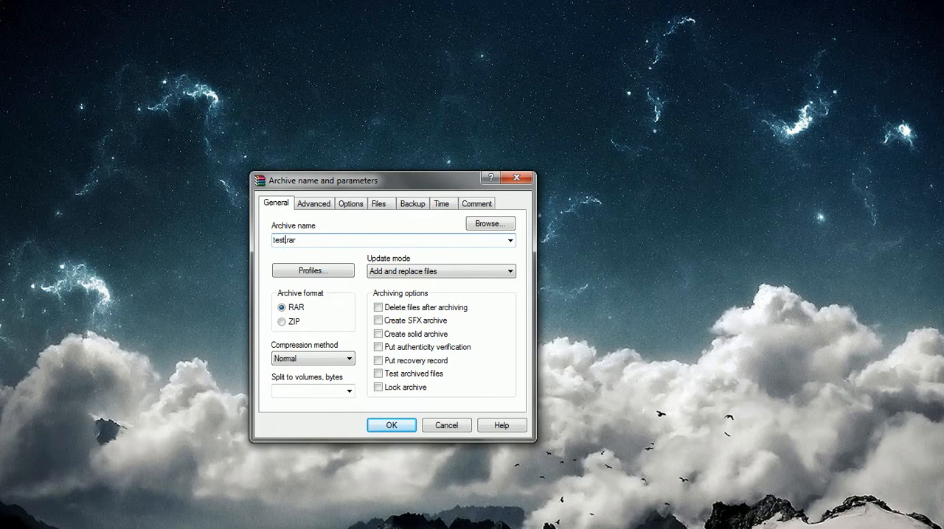
left_click(351, 359)
left_click(351, 359)
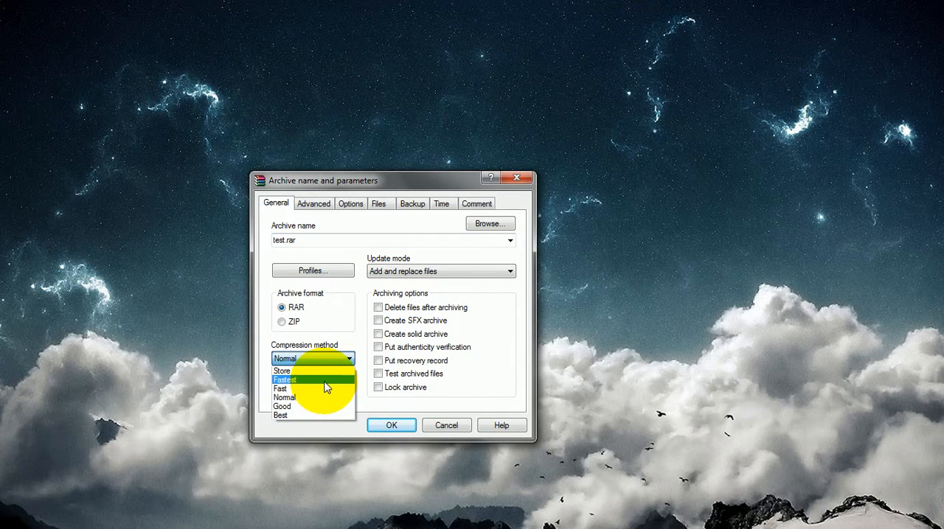
left_click(319, 413)
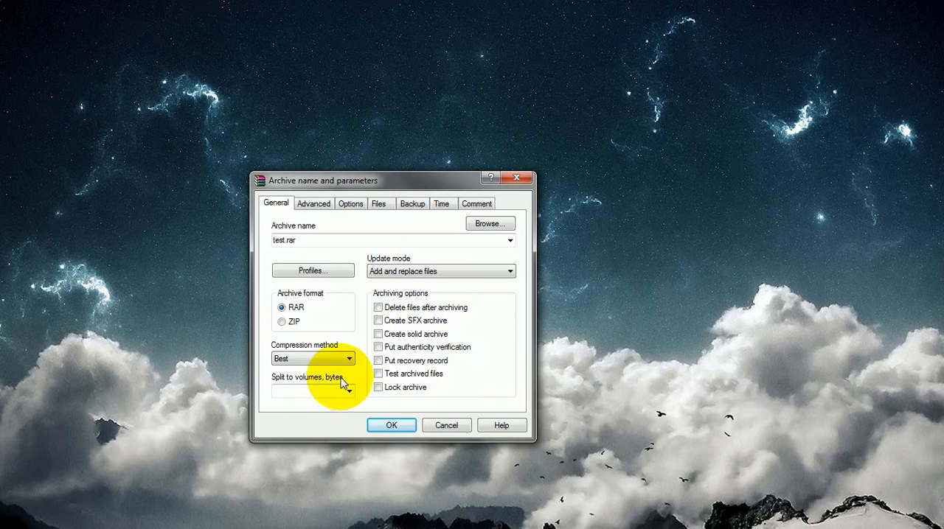
left_click(337, 390)
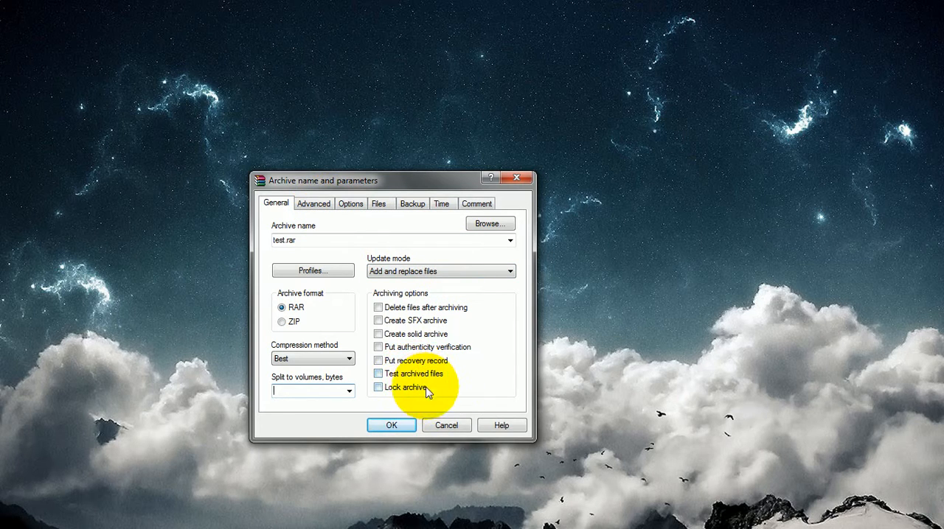
left_click(391, 361)
left_click(380, 362)
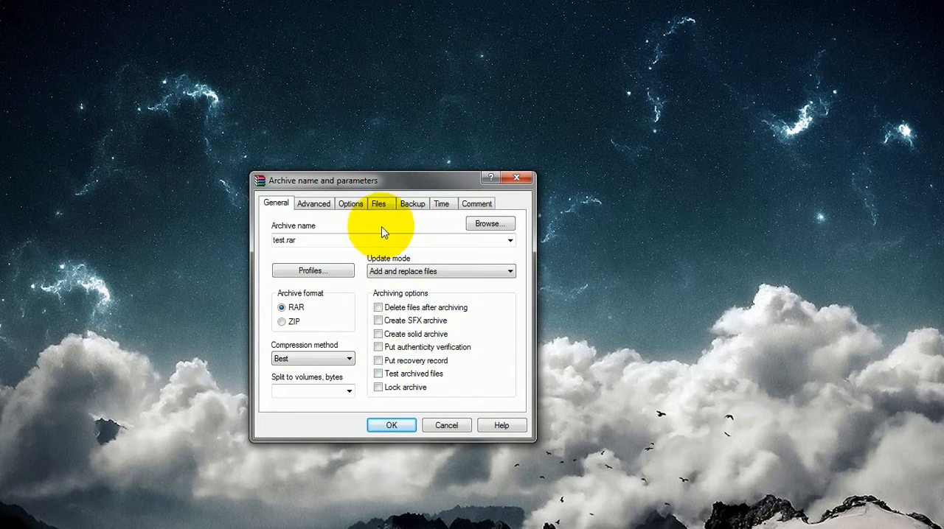
Add the archive comment "Hello this a rar file" as manually entered text
left_click_drag(404, 190, 276, 185)
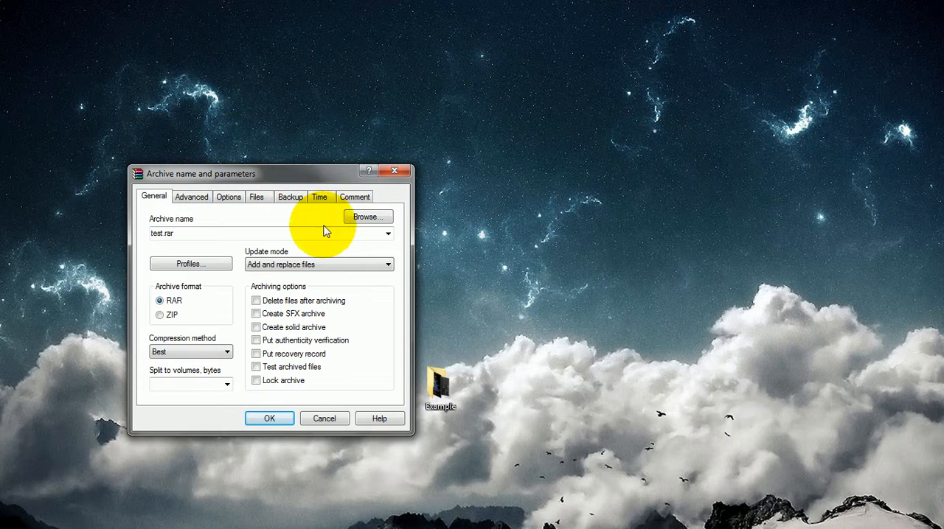
left_click(355, 197)
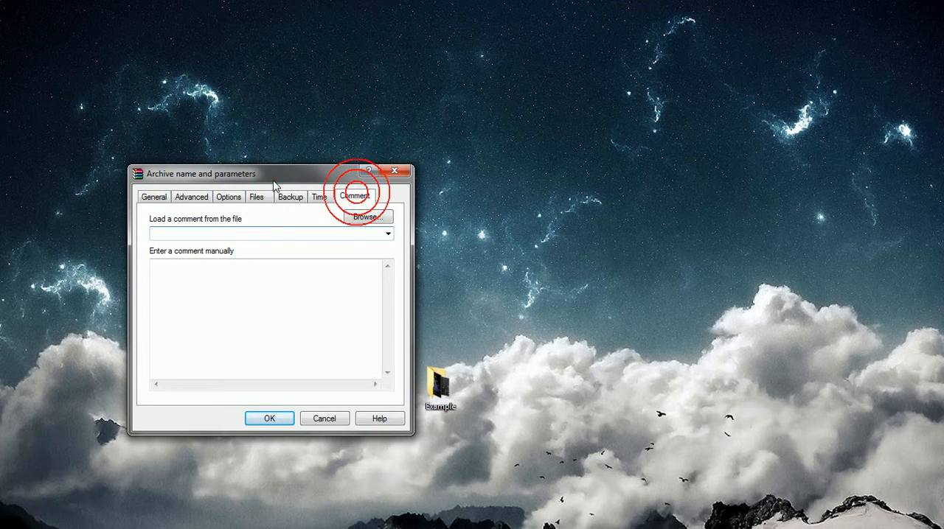
left_click_drag(294, 177, 333, 165)
left_click(311, 283)
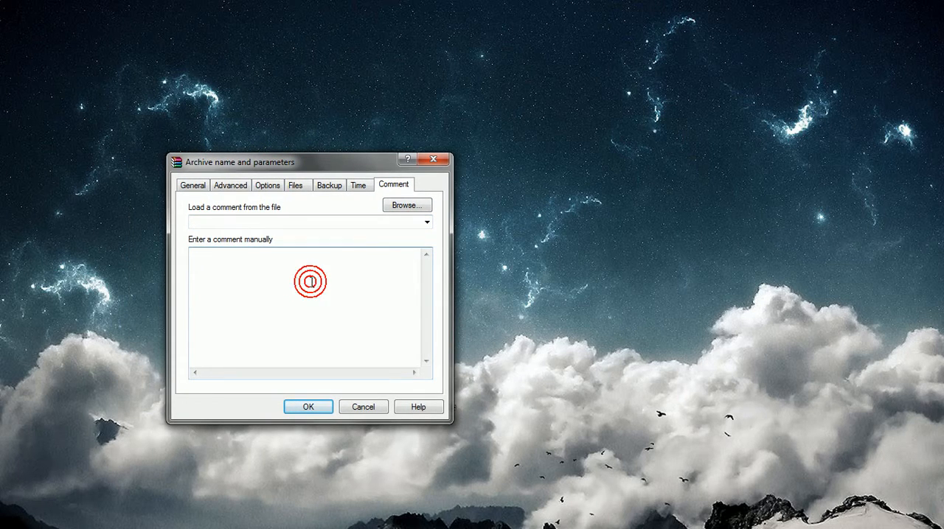
type("Hello  this a rar file")
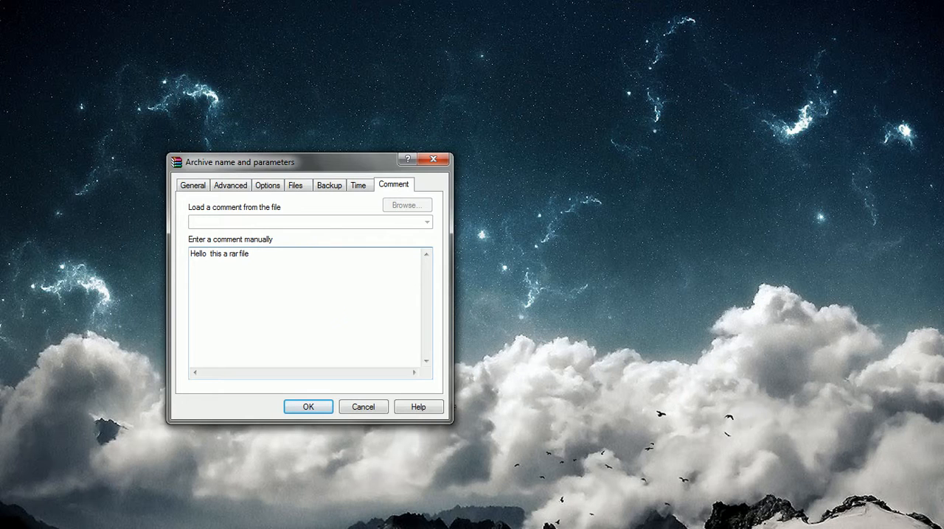
Protect the archive with a password, entering and re-entering it, and enable encryption of file names
left_click(198, 190)
left_click(228, 185)
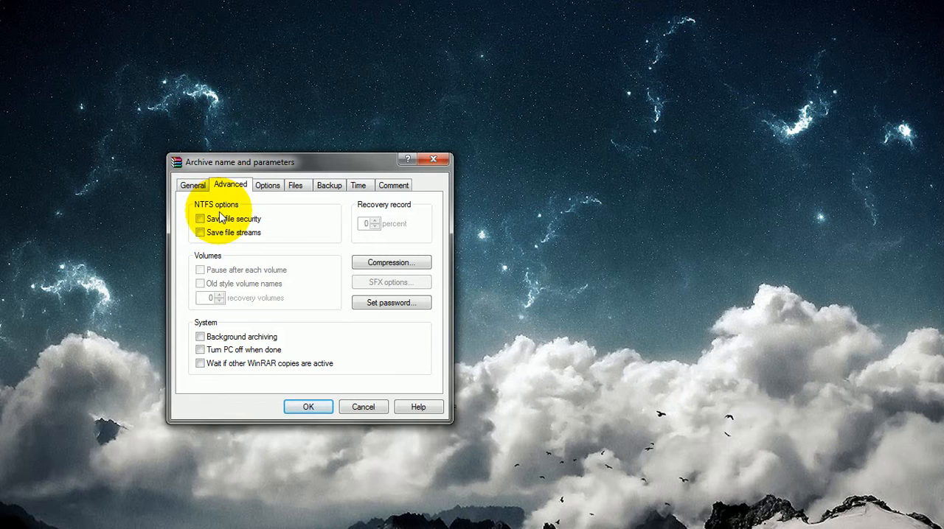
left_click(406, 308)
left_click_drag(276, 223, 300, 217)
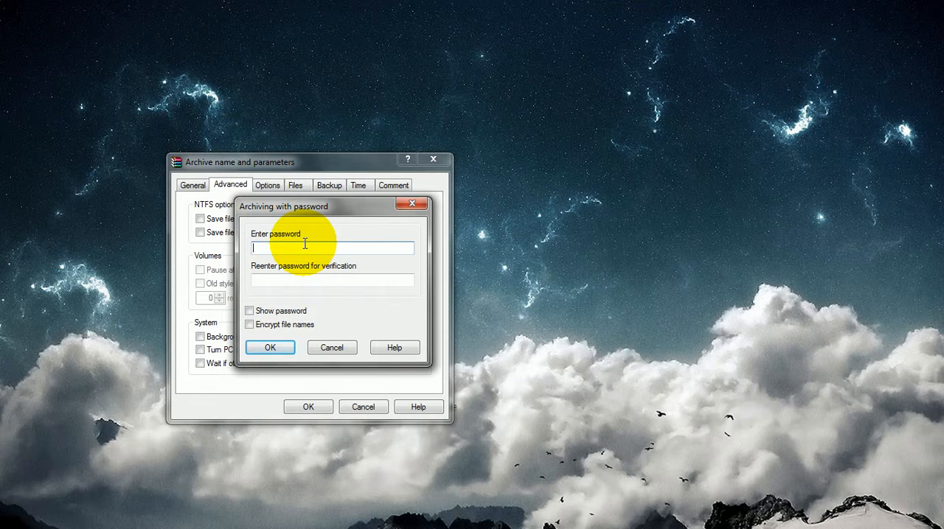
type("••••")
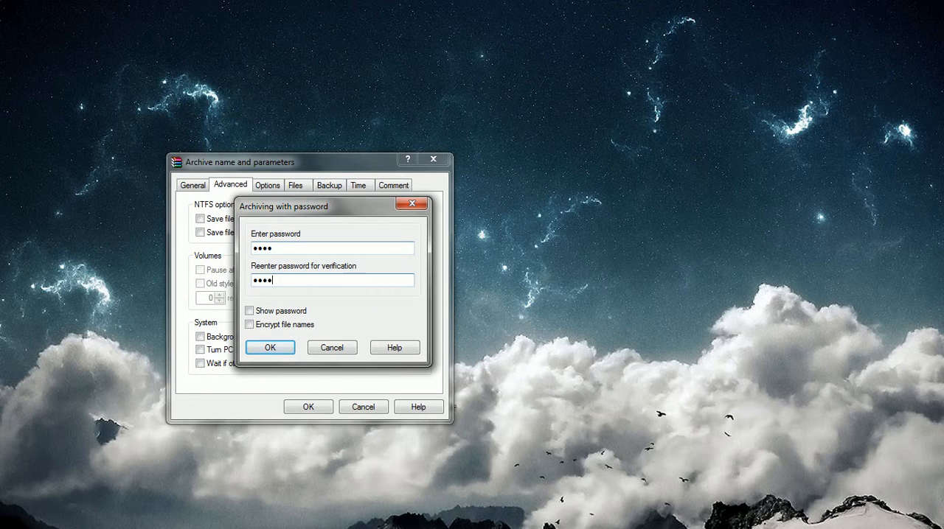
left_click(251, 310)
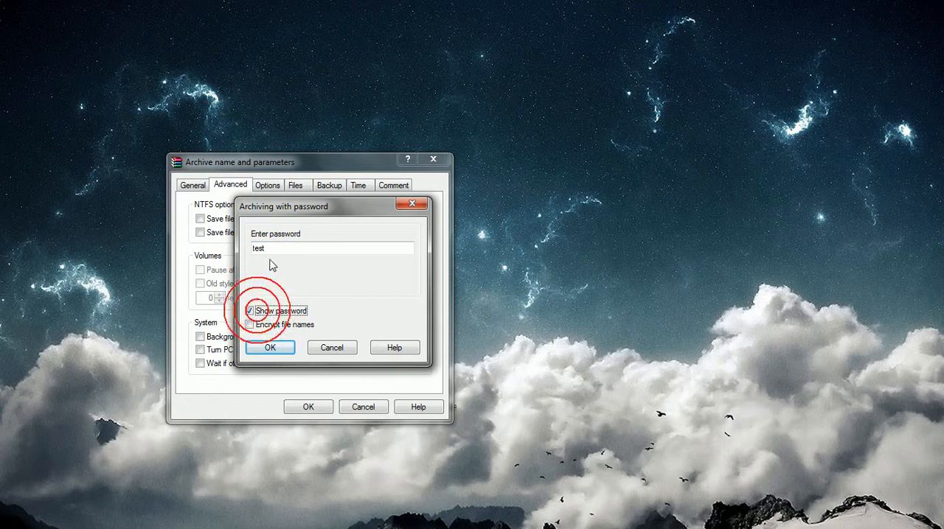
left_click(249, 310)
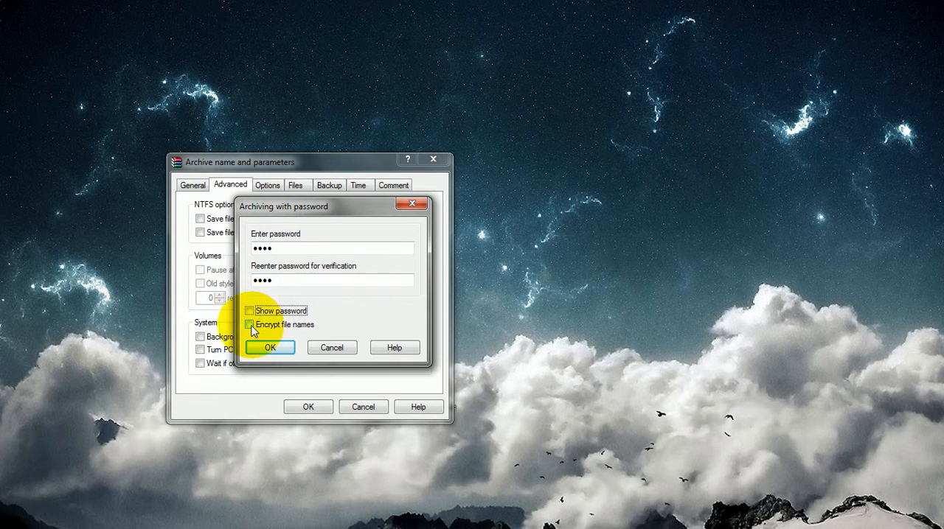
left_click(251, 326)
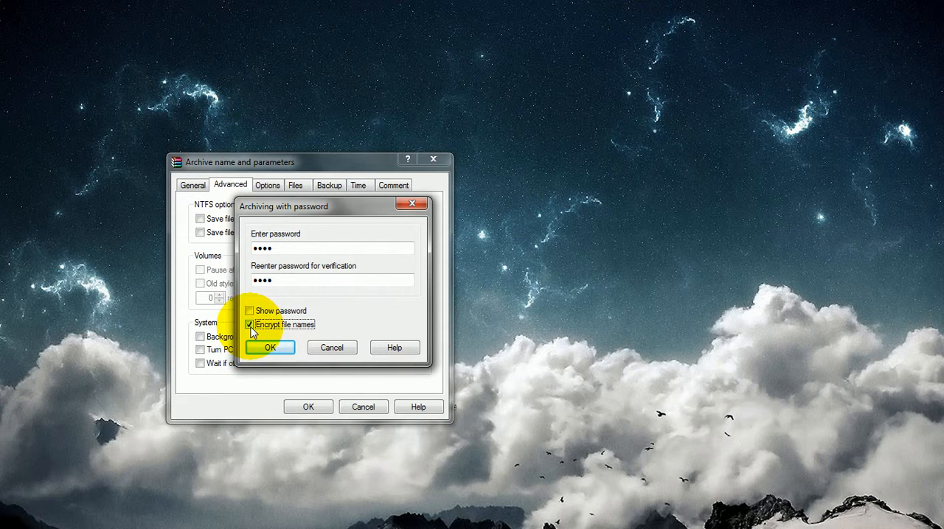
left_click(259, 348)
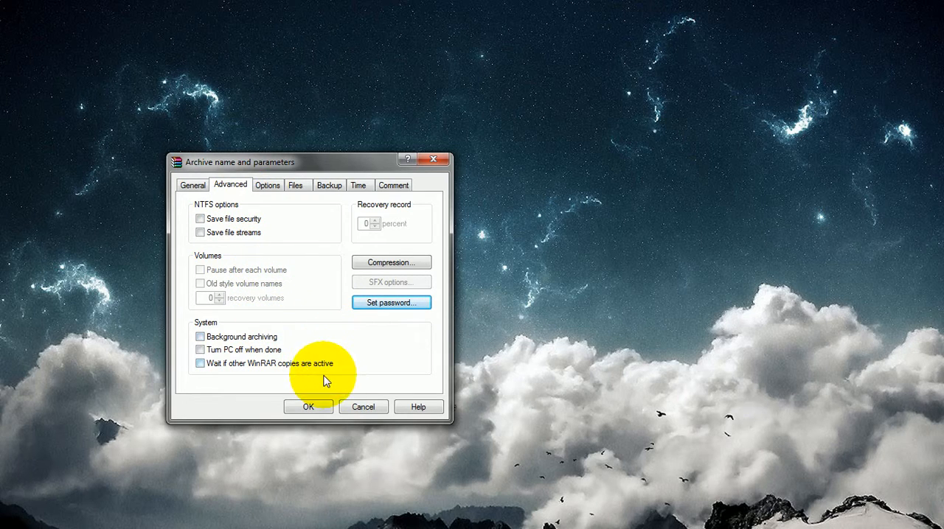
Split the archive into 3.5" volumes of 1457664 bytes and create it
left_click(200, 183)
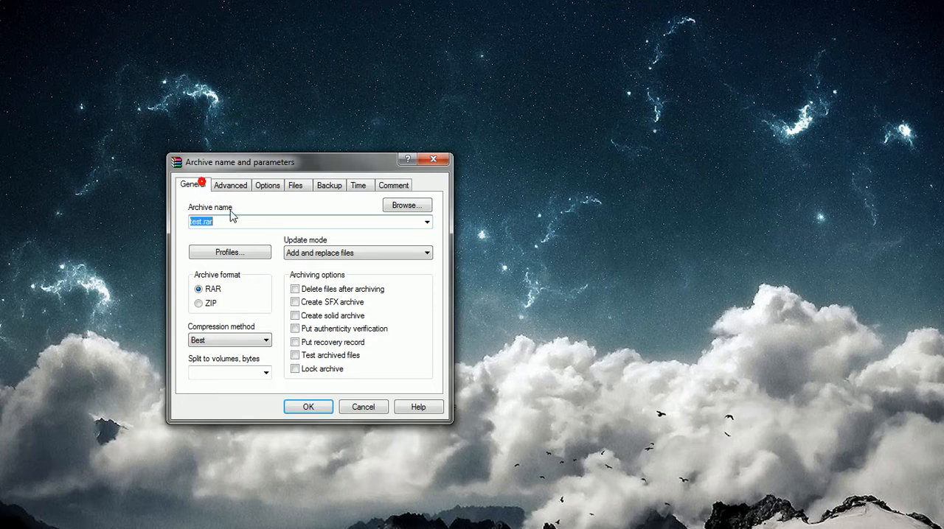
left_click(266, 373)
left_click(269, 369)
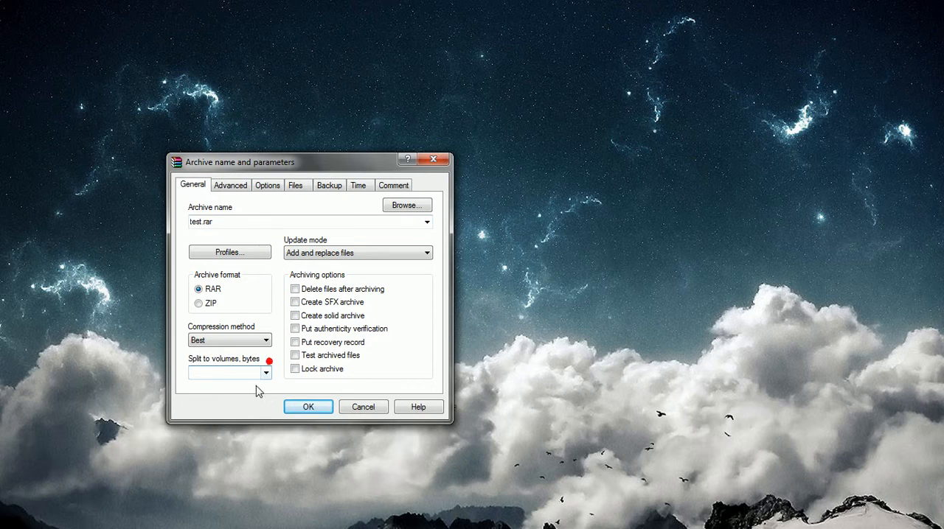
left_click(266, 372)
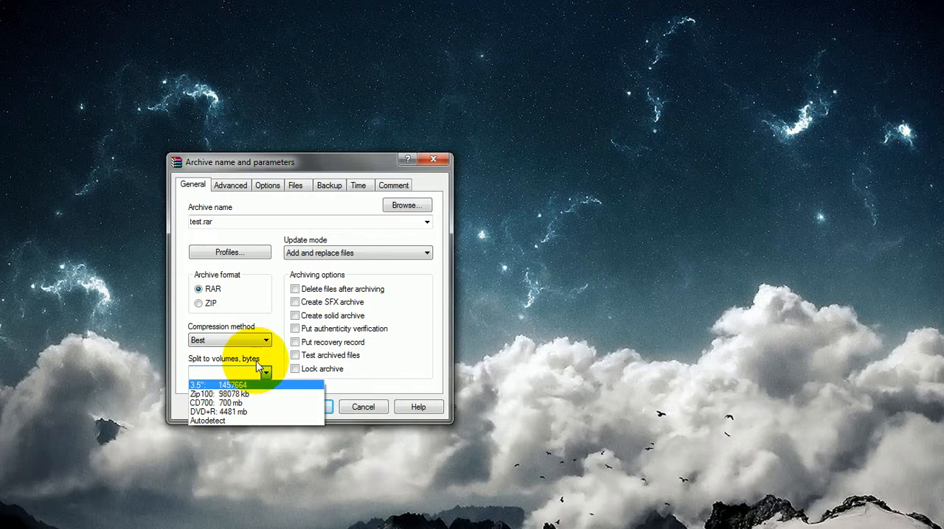
left_click(271, 357)
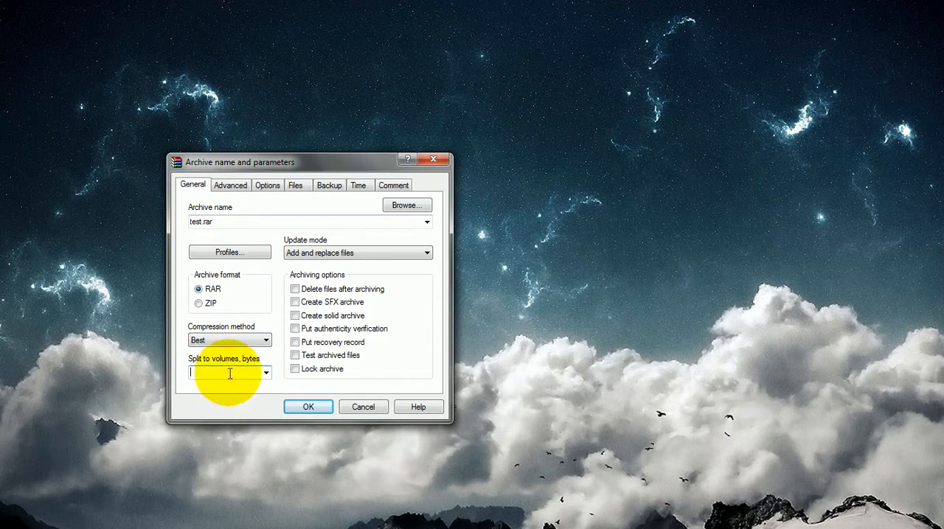
left_click(266, 373)
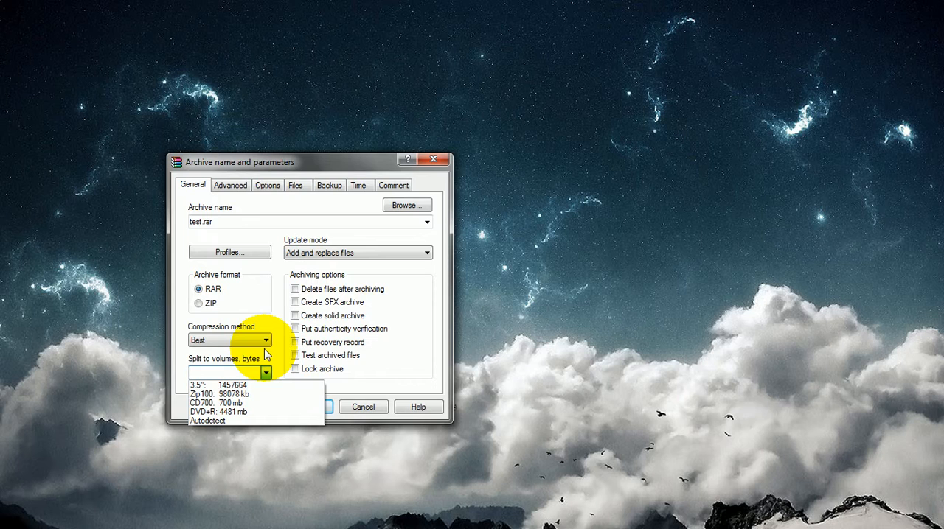
left_click(245, 385)
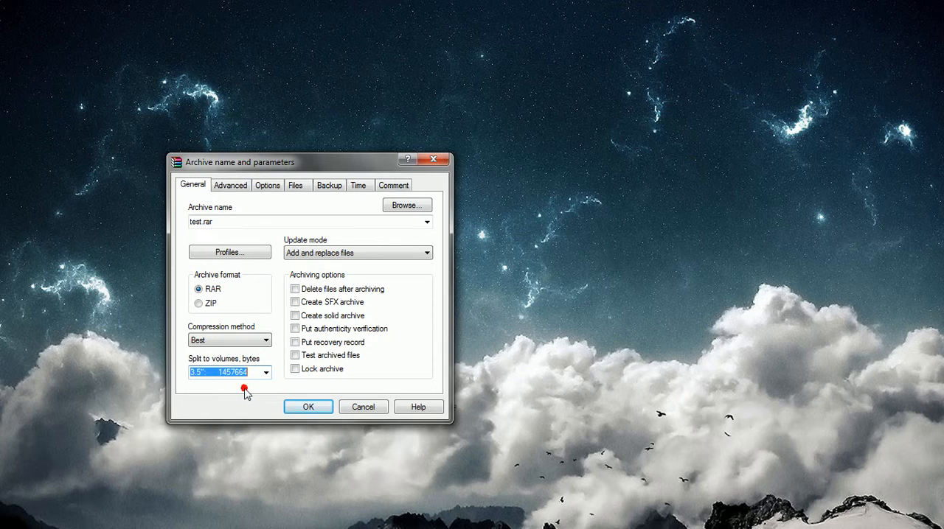
left_click(302, 407)
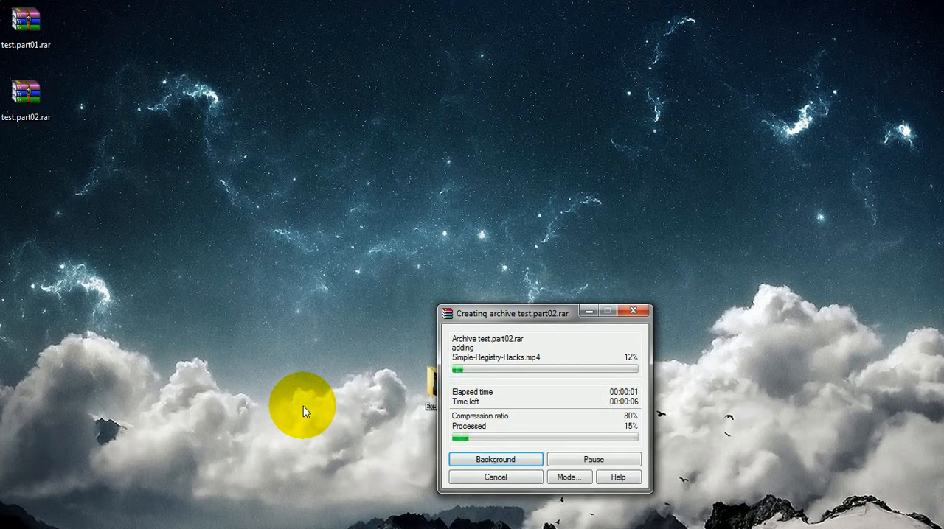
Arrange the test.part01.rar to test.part12.rar volumes on the desktop in a grid of four columns and three rows
left_click_drag(108, 156, 217, 221)
left_click_drag(30, 184, 209, 381)
left_click_drag(37, 183, 246, 398)
left_click_drag(31, 42, 317, 298)
left_click_drag(67, 93, 30, 184)
left_click_drag(30, 182, 309, 308)
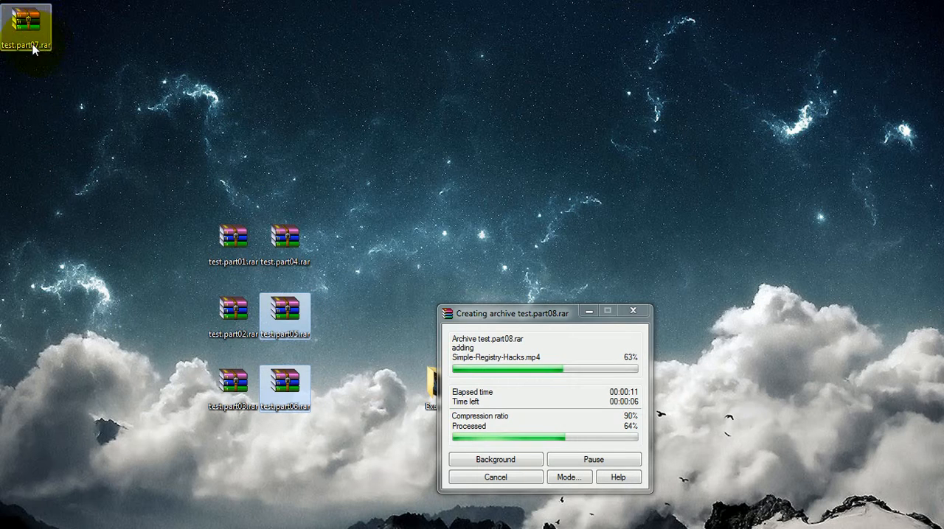
left_click_drag(41, 48, 347, 264)
left_click_drag(27, 111, 83, 267)
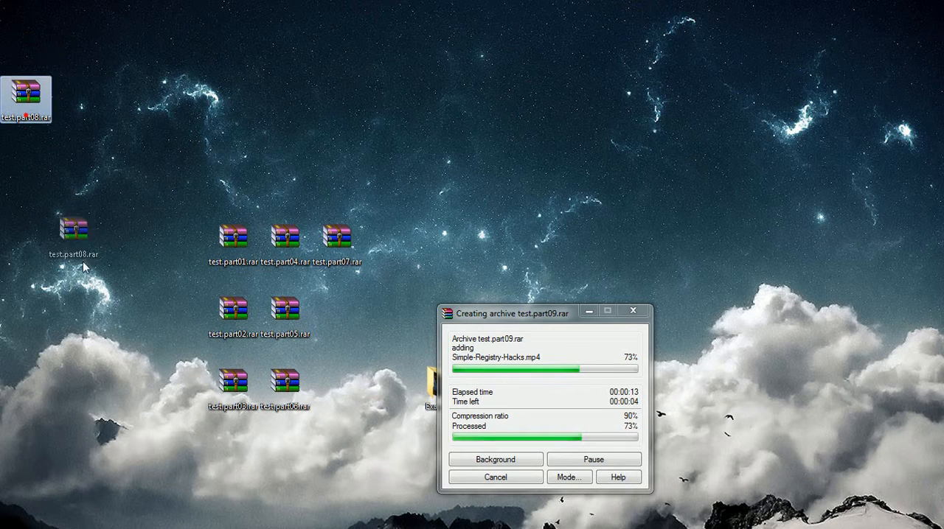
left_click_drag(331, 323, 333, 325)
left_click(25, 36)
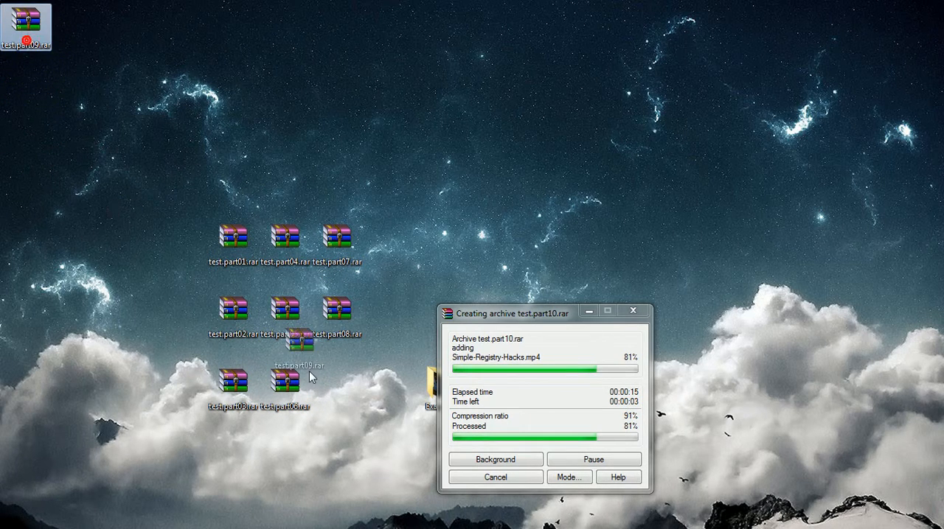
left_click_drag(310, 378, 328, 391)
left_click_drag(24, 109, 384, 254)
left_click_drag(26, 22, 380, 309)
left_click_drag(26, 92, 388, 382)
Select all twelve test.rar volumes and move the grid farther left on the desktop, away from the Example folder
left_click_drag(392, 466, 213, 249)
left_click_drag(214, 249, 111, 249)
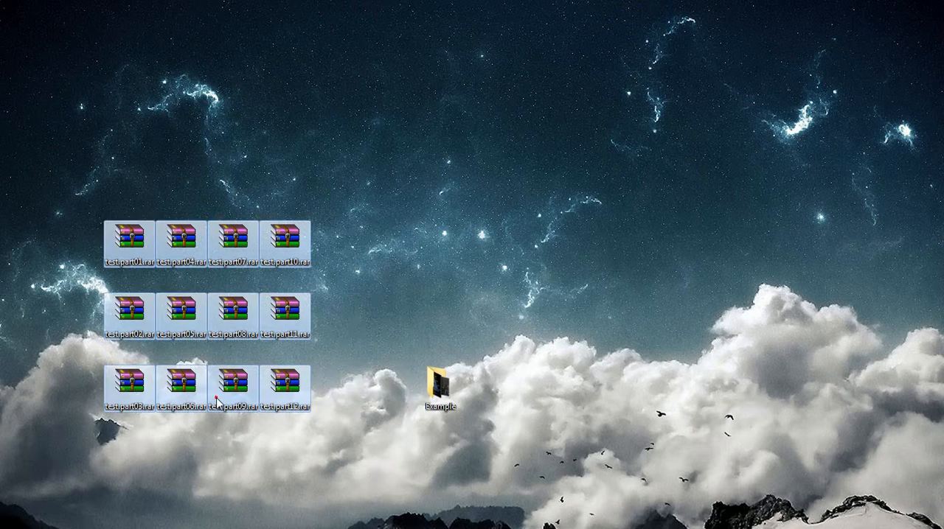
left_click(273, 445)
left_click(181, 325)
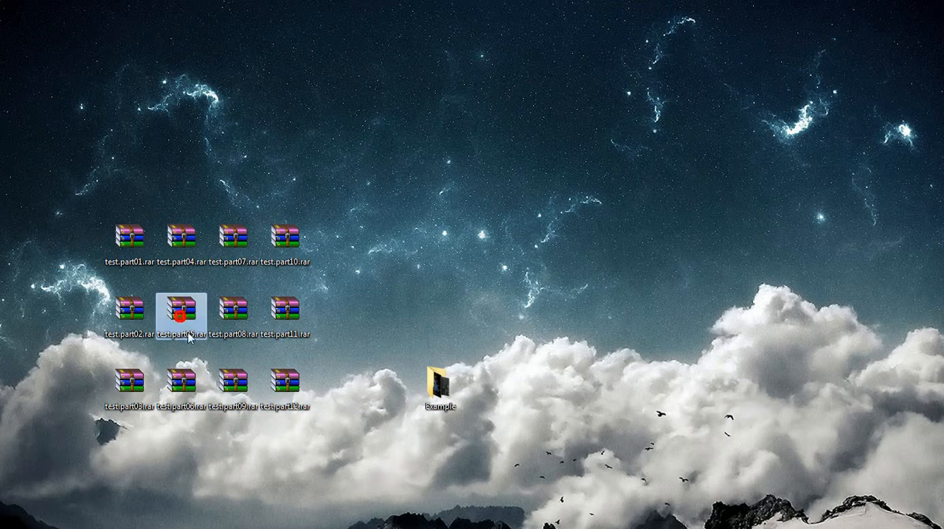
Open the encrypted volume test.part11.rar by entering the archive password
mouse_move(301, 367)
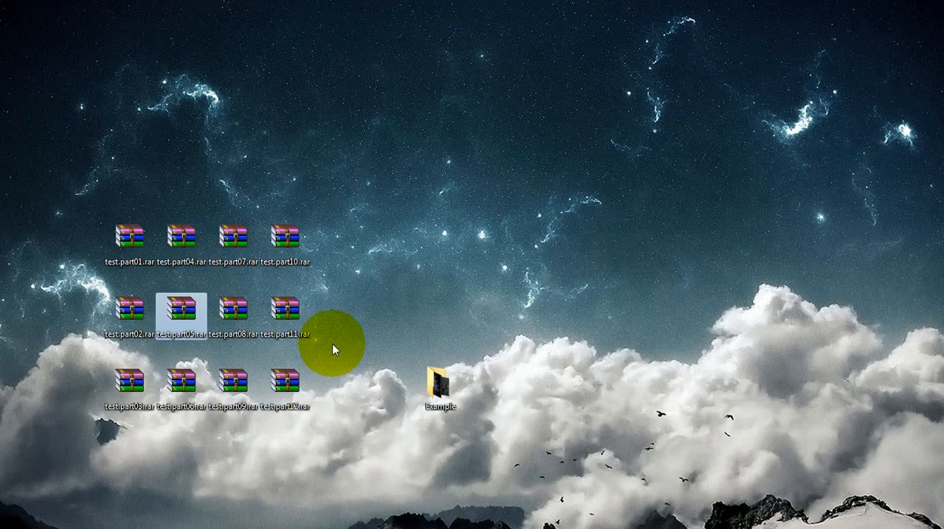
left_click(295, 325)
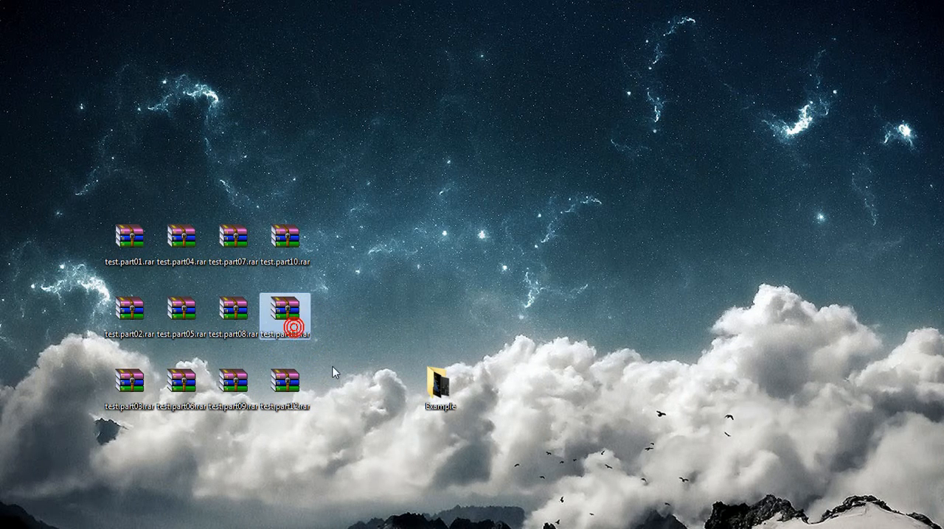
double_click(293, 321)
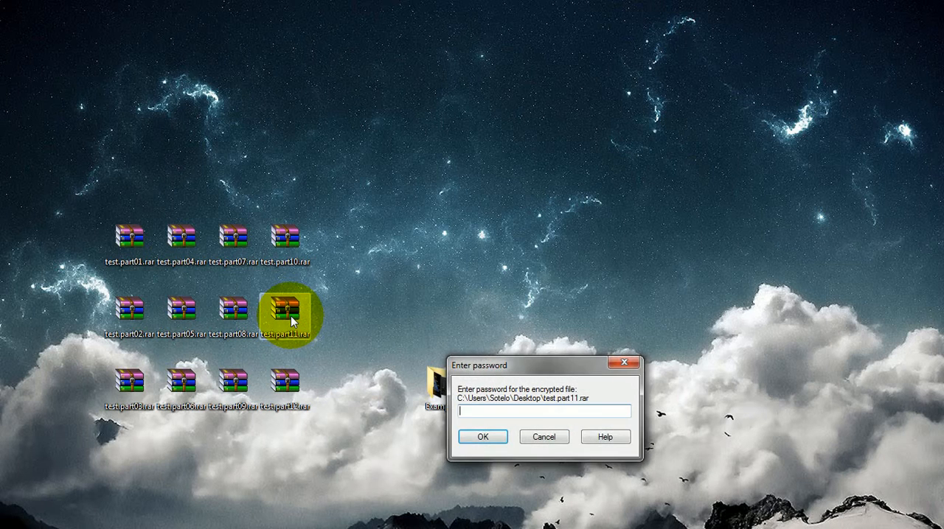
left_click(484, 409)
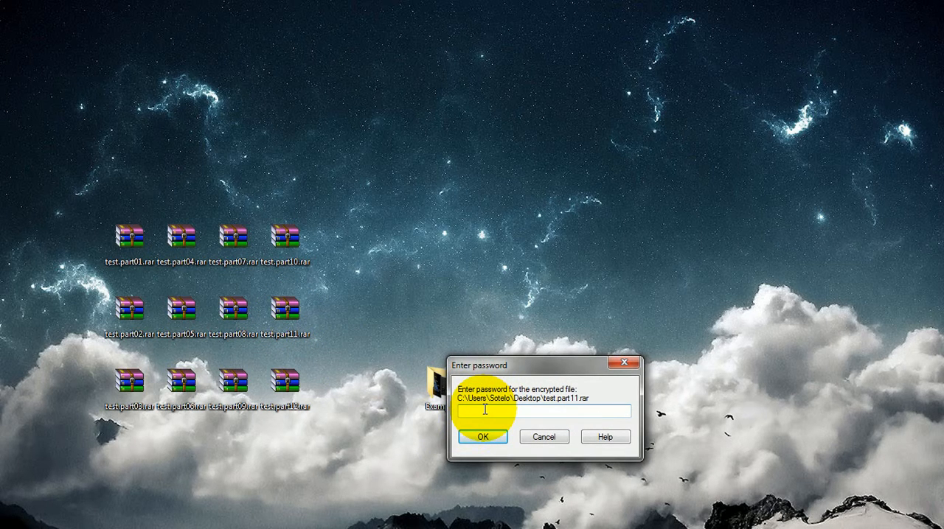
type("123")
key("Return")
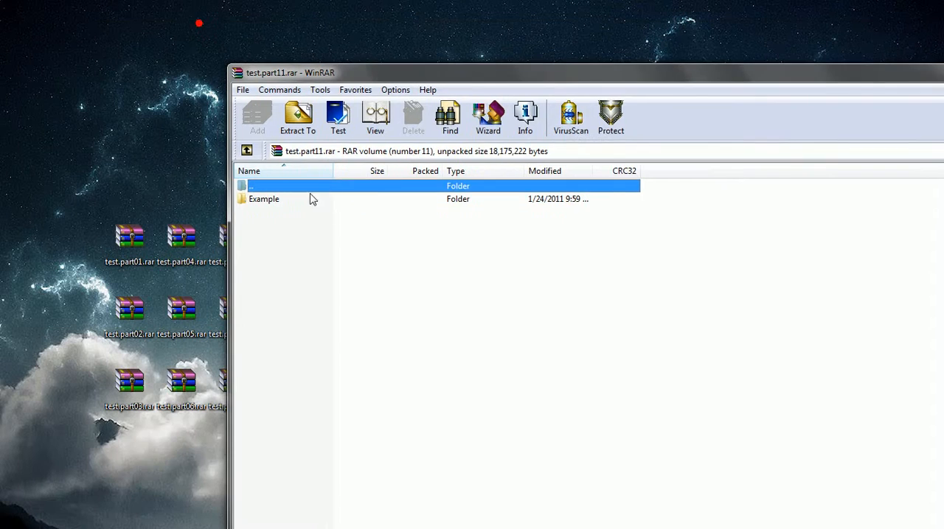
Examine the Example folder inside test.part11.rar and its MP4 file, returning to the archive root and reopening the folder
double_click(120, 147)
left_click(119, 150)
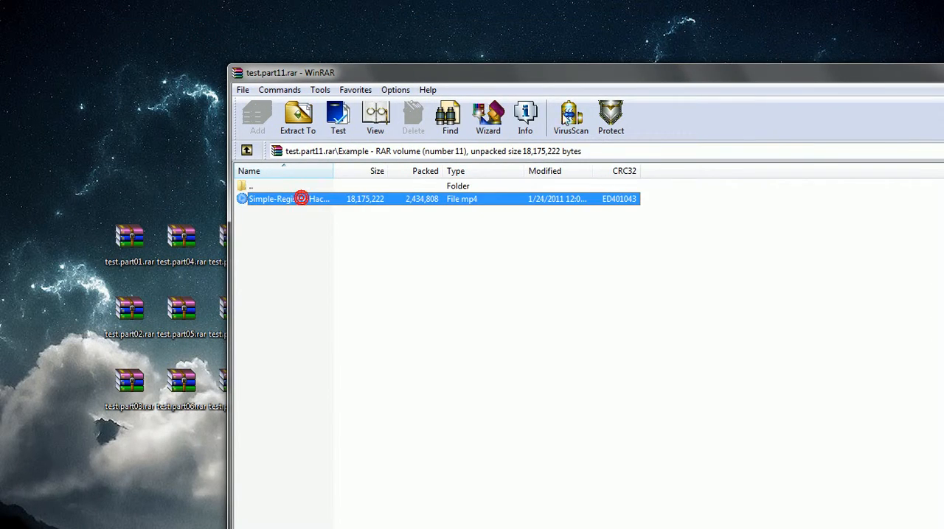
left_click_drag(588, 76, 565, 248)
mouse_move(314, 362)
left_mouse_down()
mouse_move(579, 179)
mouse_move(315, 363)
left_mouse_up()
double_click(262, 347)
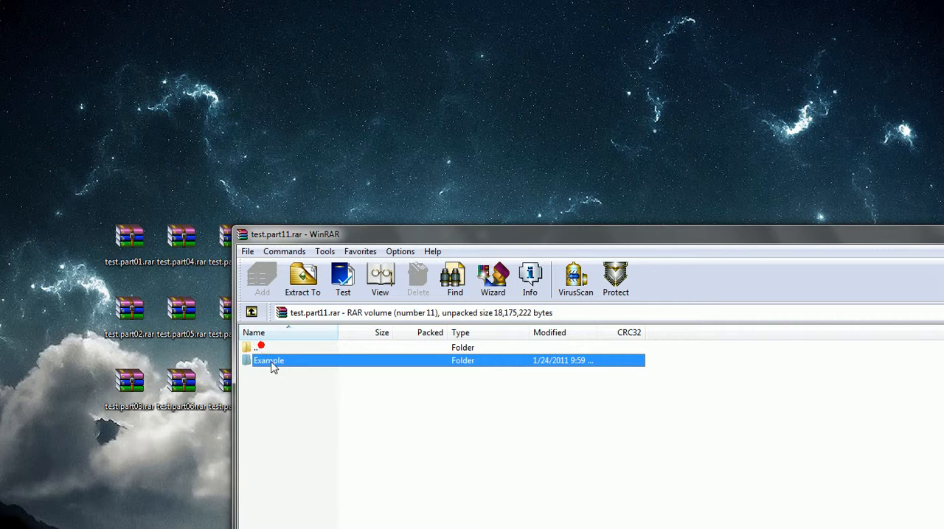
double_click(269, 363)
Shrink the test.part11.rar archive window and place it to the right of the twelve volume icons
left_click_drag(532, 231, 580, 298)
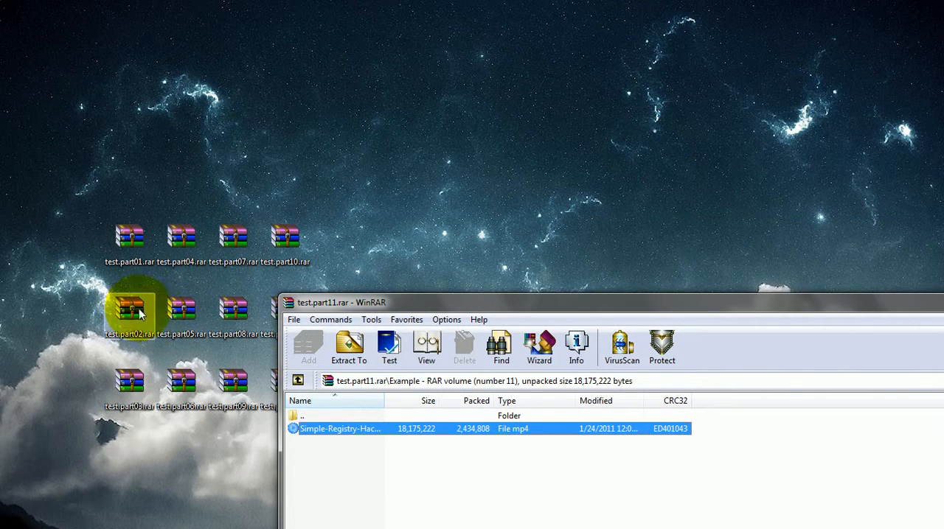
left_click(127, 266)
left_click_drag(407, 302, 389, 209)
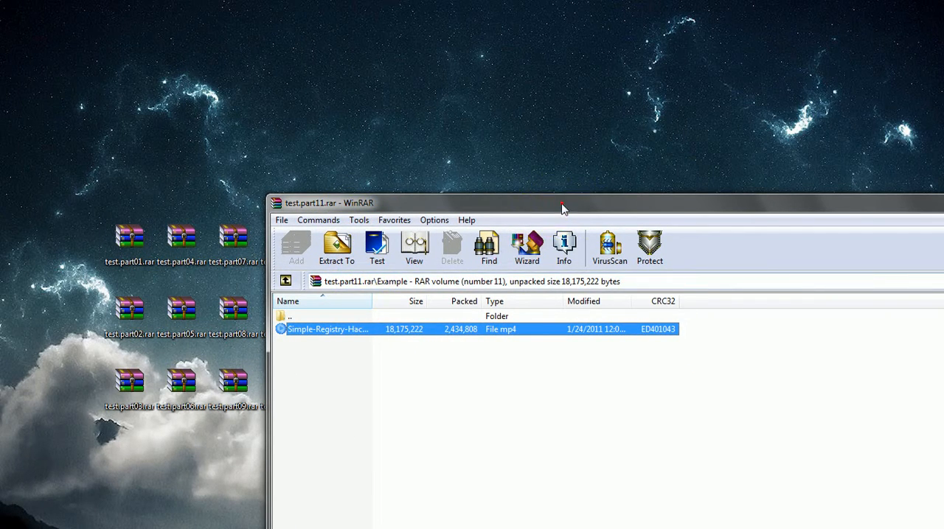
left_click_drag(562, 209, 482, 125)
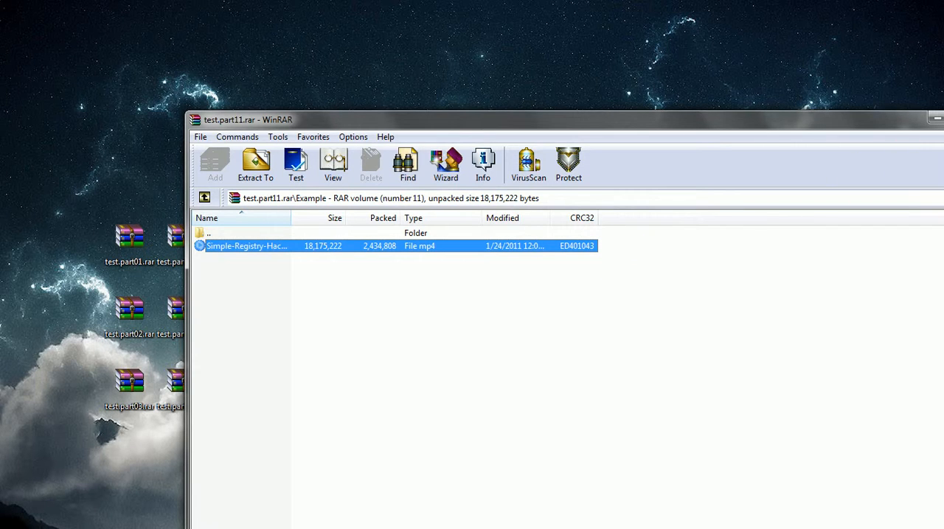
left_click_drag(943, 528, 760, 437)
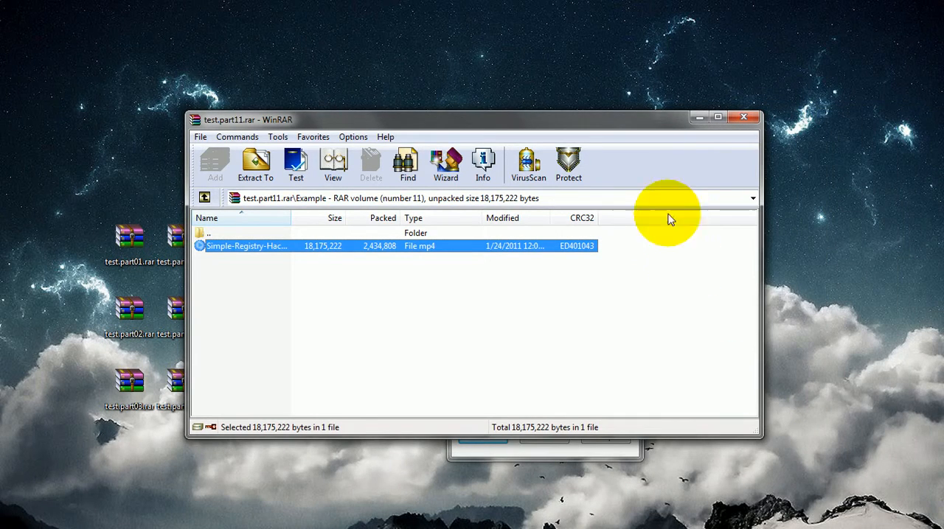
left_click_drag(629, 116, 775, 185)
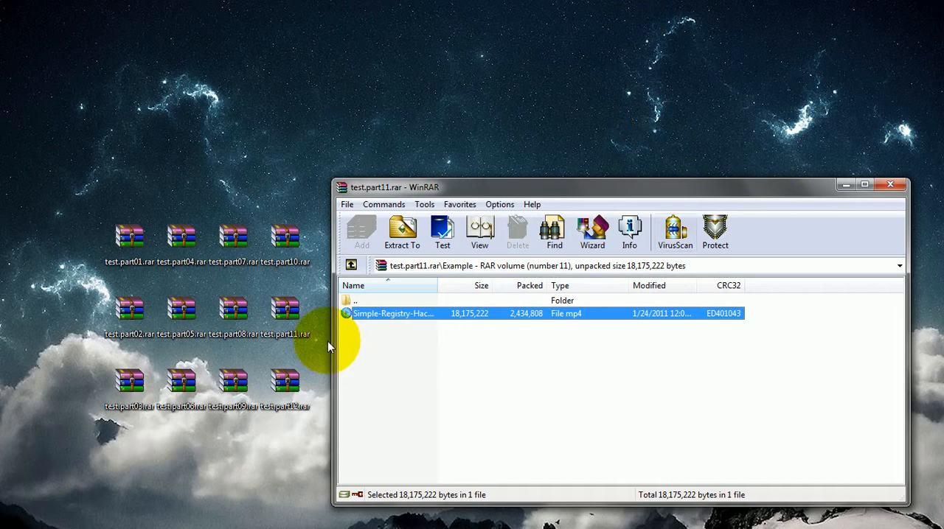
Close the test.part11.rar window and open the encrypted volume test.part01.rar by entering the archive password
left_click(264, 505)
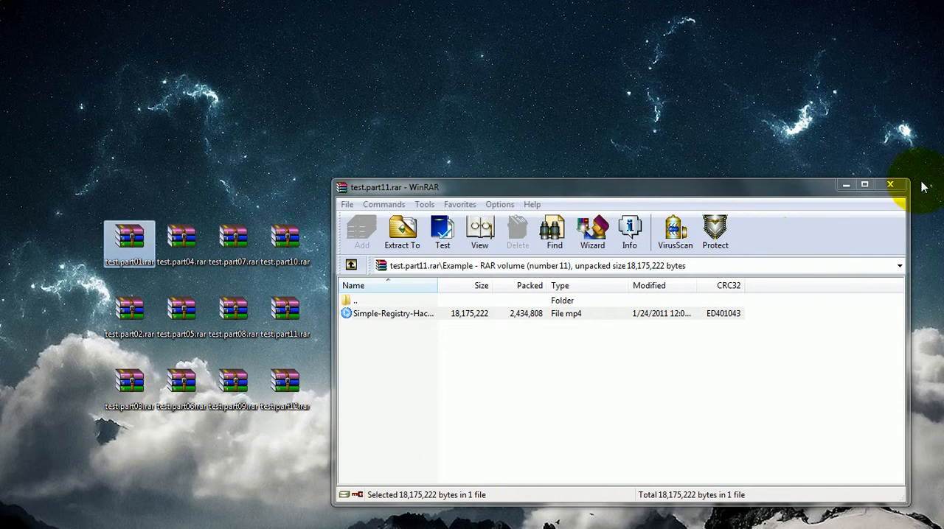
left_click(890, 184)
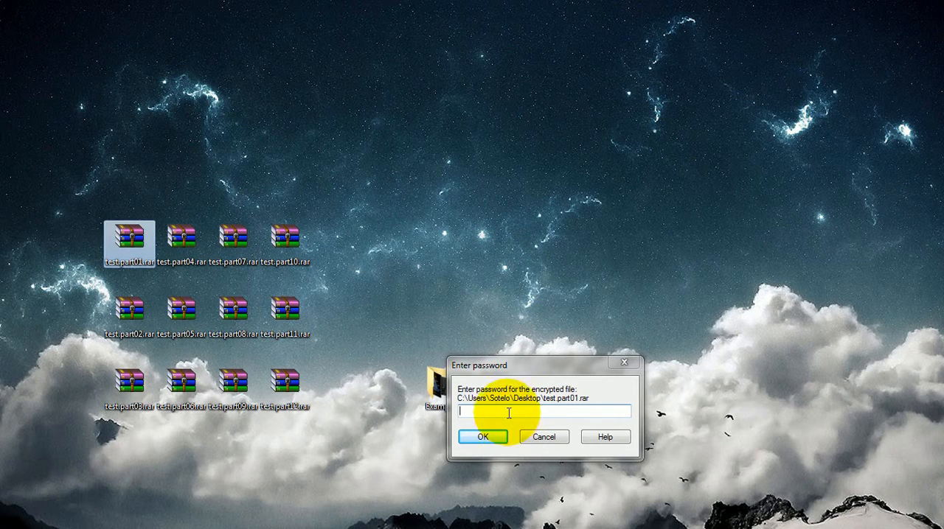
left_click(502, 411)
type("••")
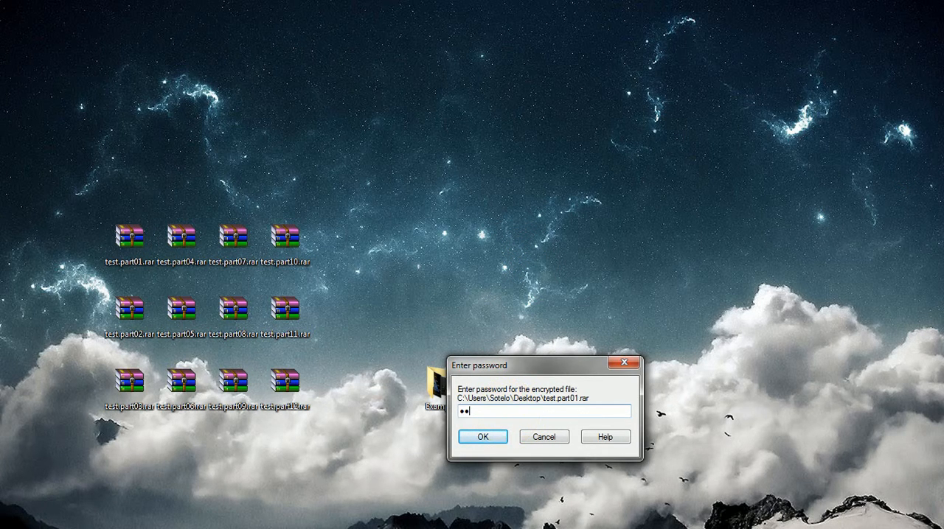
key("Return")
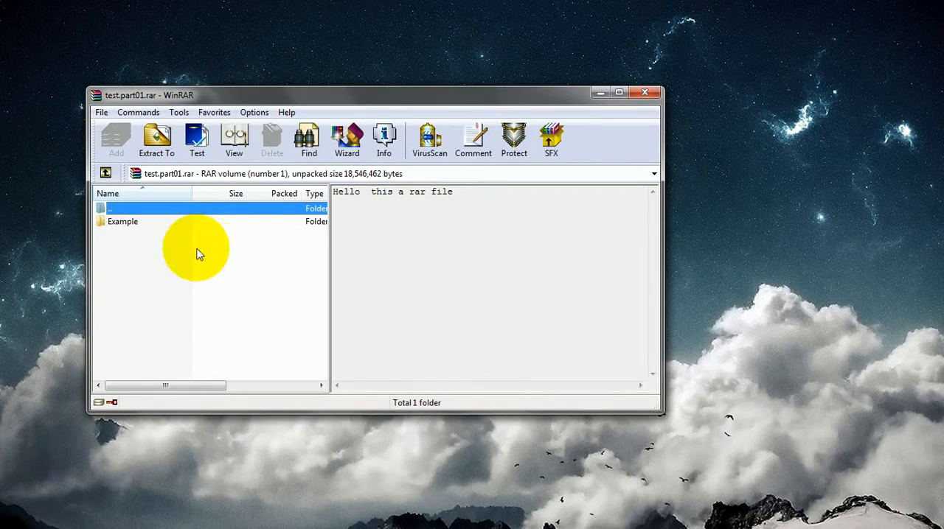
Open the Example folder inside test.part01.rar and widen the file list to show the full Type column
left_click(158, 225)
left_click_drag(382, 99, 430, 111)
left_click(516, 207)
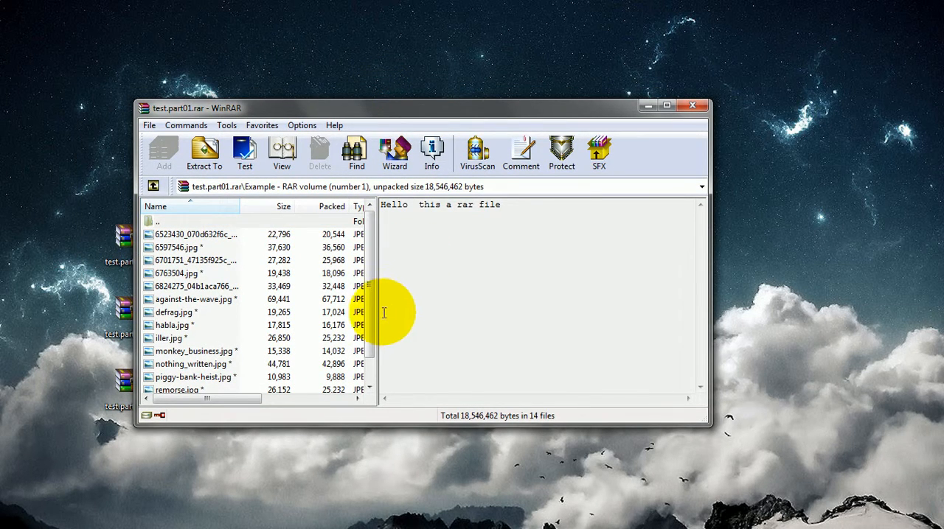
left_click_drag(378, 313, 447, 306)
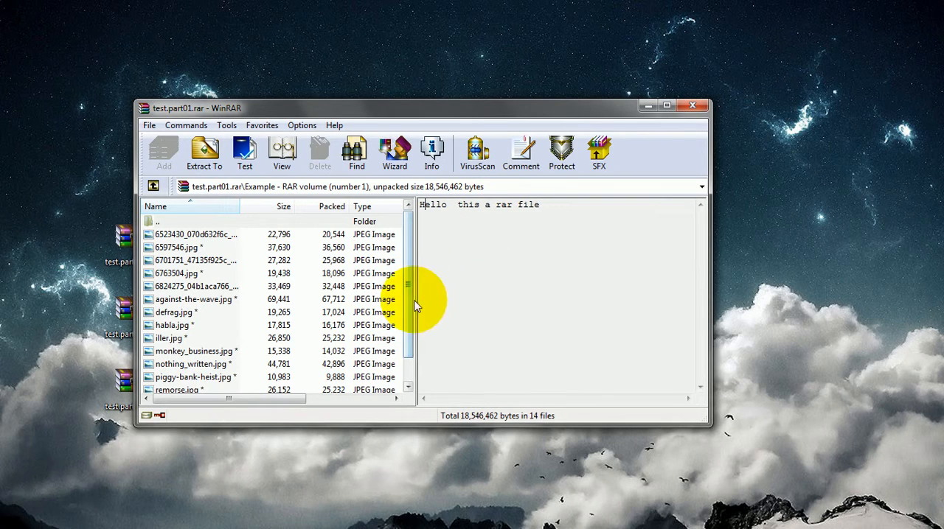
left_click(347, 287)
scroll(348, 286, "down", 1)
scroll(232, 310, "up", 1)
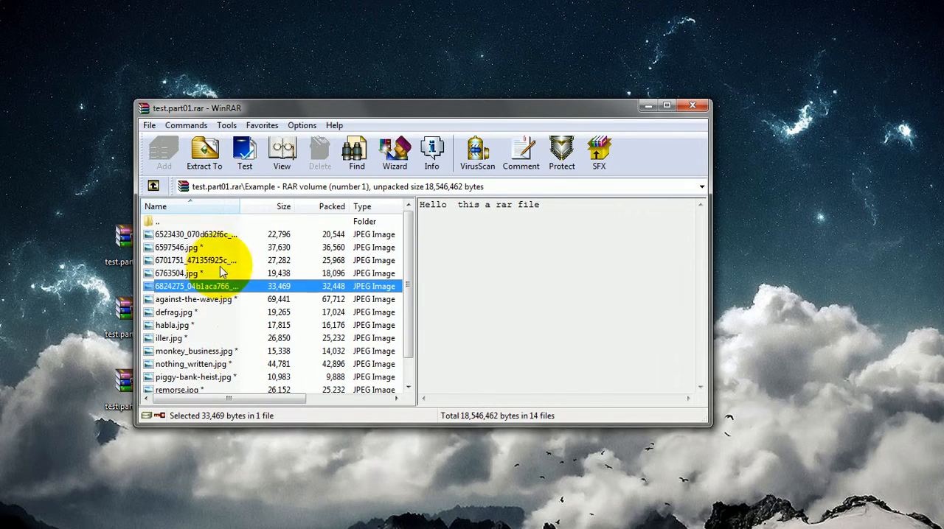
Extract 6523430_070d632f6c_o.jpg from the archive to the empty desktop area above the archive window
left_click_drag(365, 110, 421, 261)
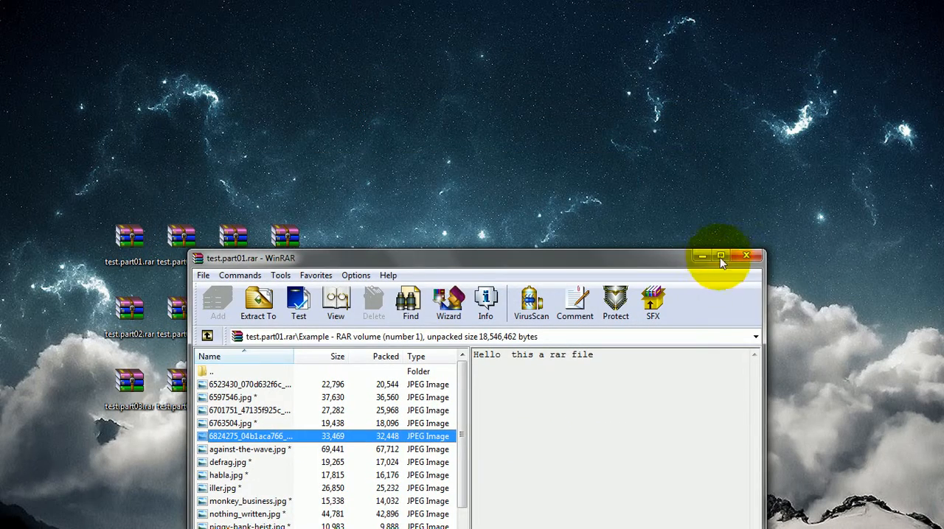
left_click(254, 385)
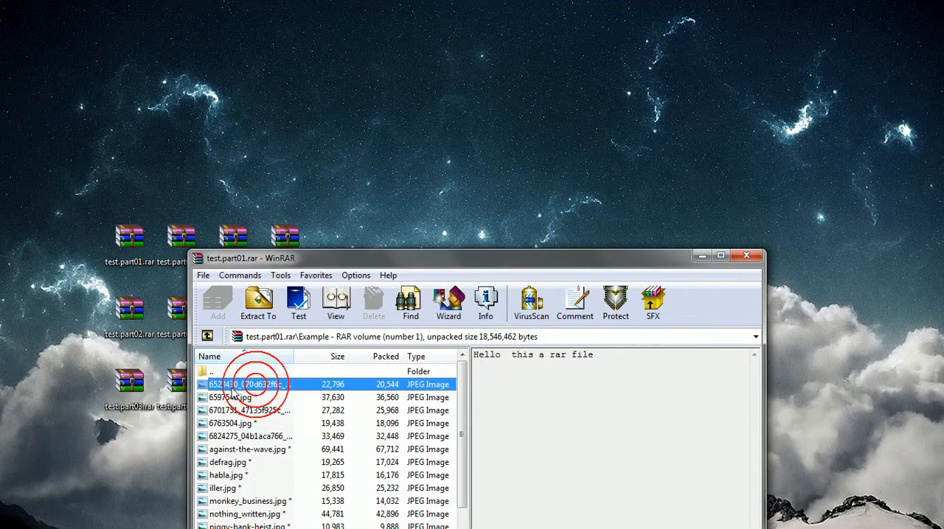
left_click_drag(466, 203, 466, 203)
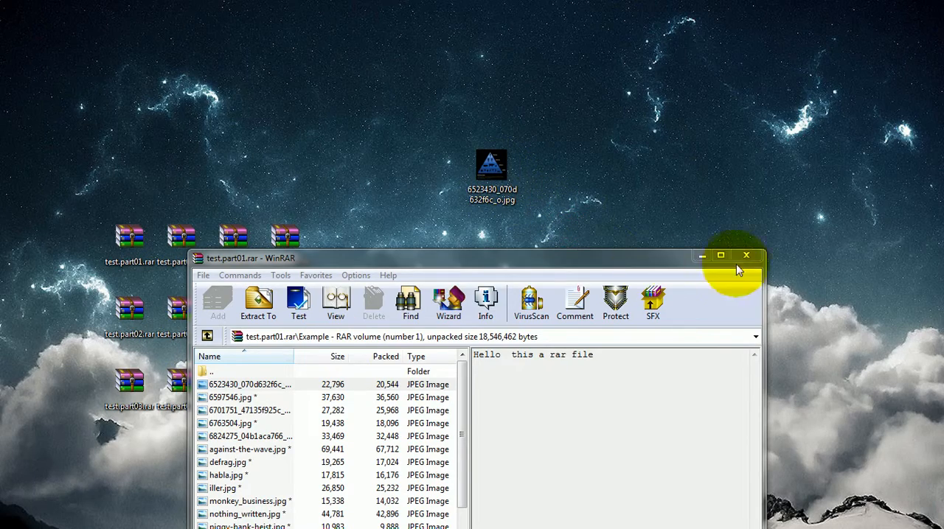
left_click_drag(671, 266, 734, 130)
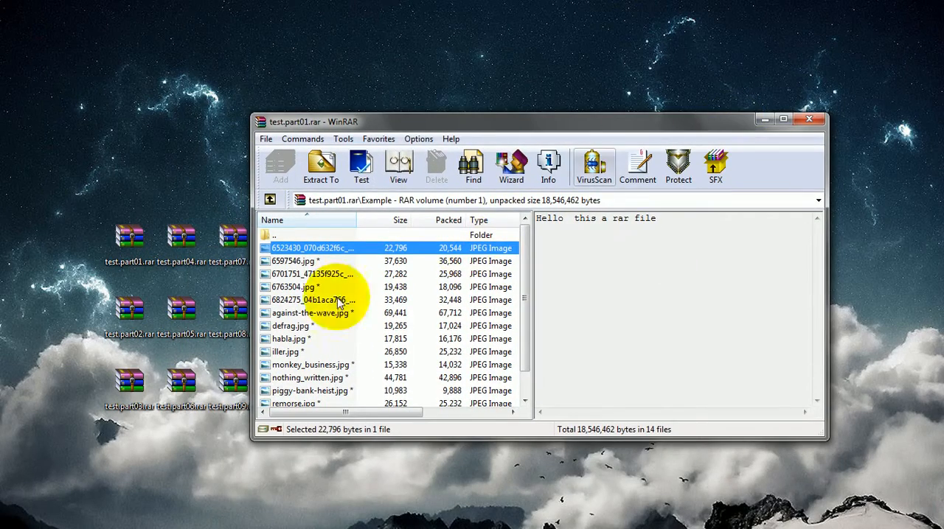
Delete the extracted 6523430_070d632f6c_o.jpg from the desktop and move the archive window clear of the first volume icons
left_click_drag(437, 131, 386, 231)
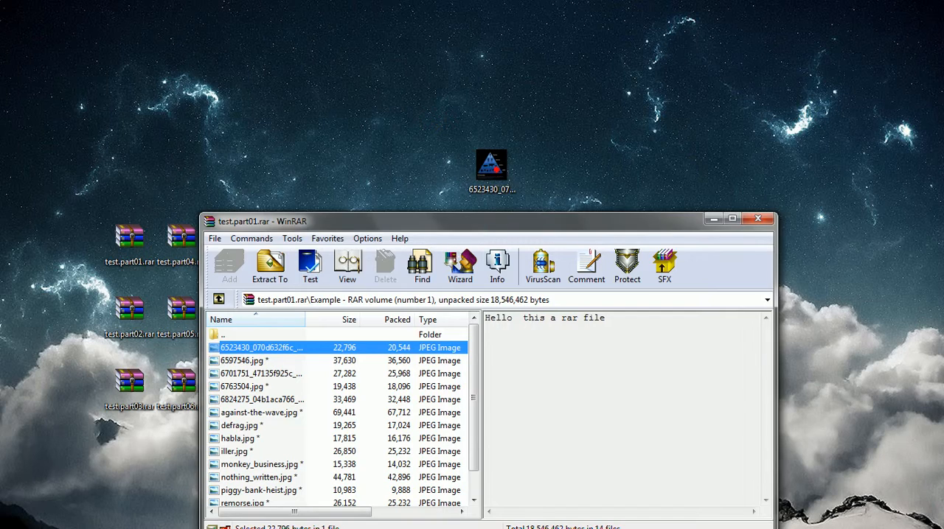
left_click(497, 170)
key("Delete")
left_click_drag(646, 228, 713, 139)
Rename the volume test.part05.rar as ttest.part05.rar on the desktop
right_click(170, 309)
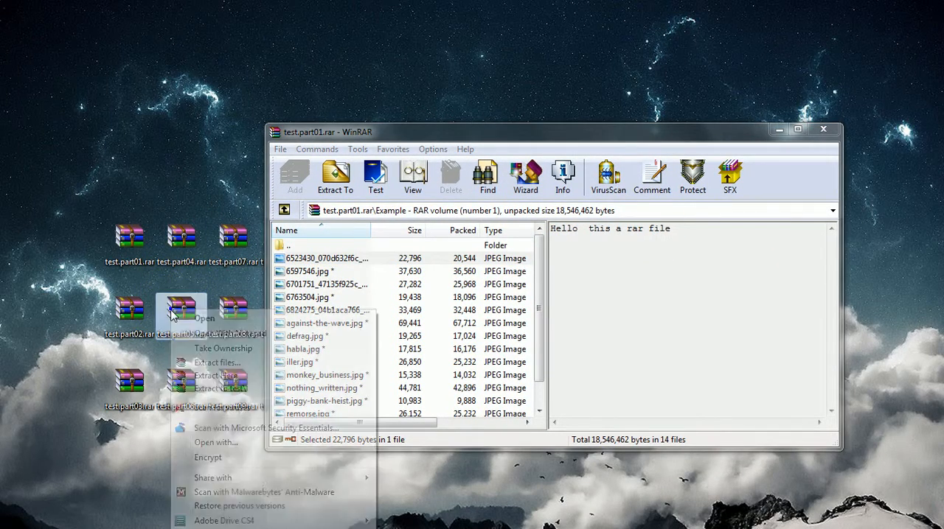
key("Escape")
left_click(171, 337)
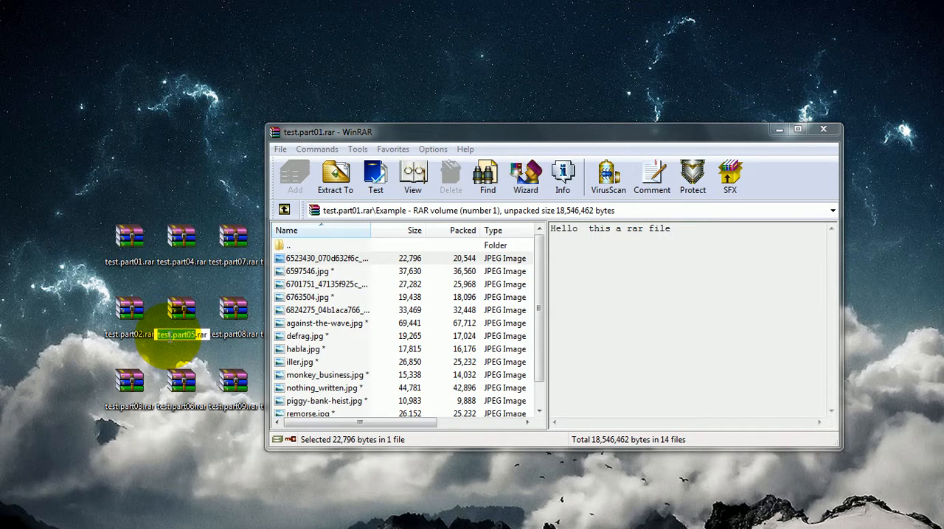
left_click(160, 336)
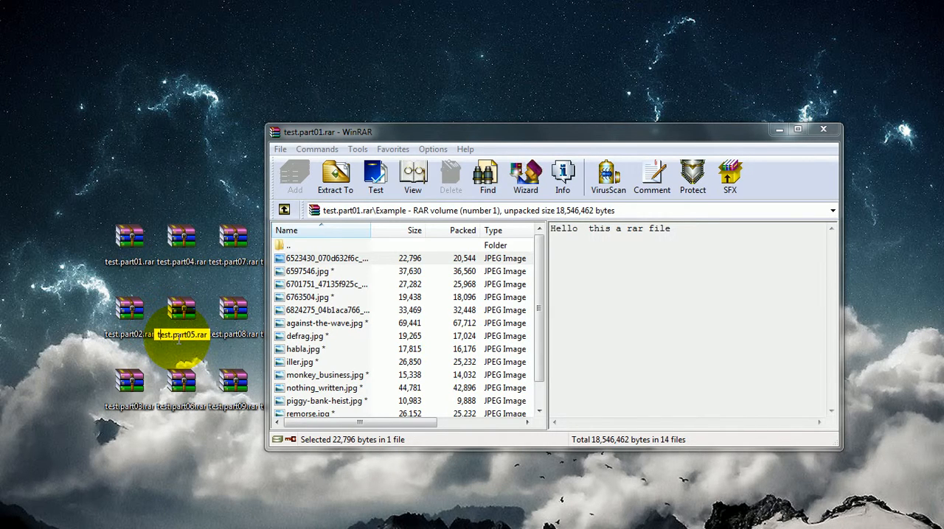
left_click(185, 448)
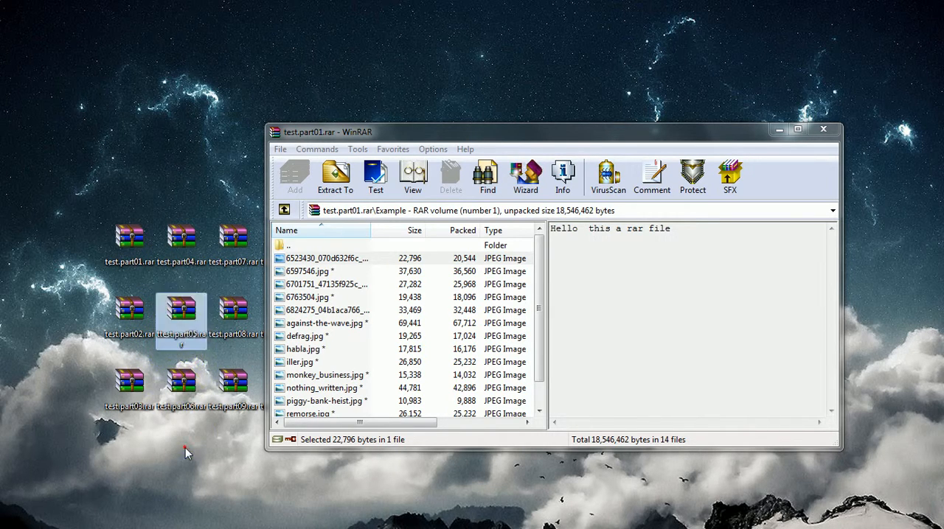
Extract 6523430_070d632f6c_o.jpg and the Simple-Registry-Hacks.mp4 video from the archive to the desktop below the archive window
left_click_drag(337, 258, 435, 480)
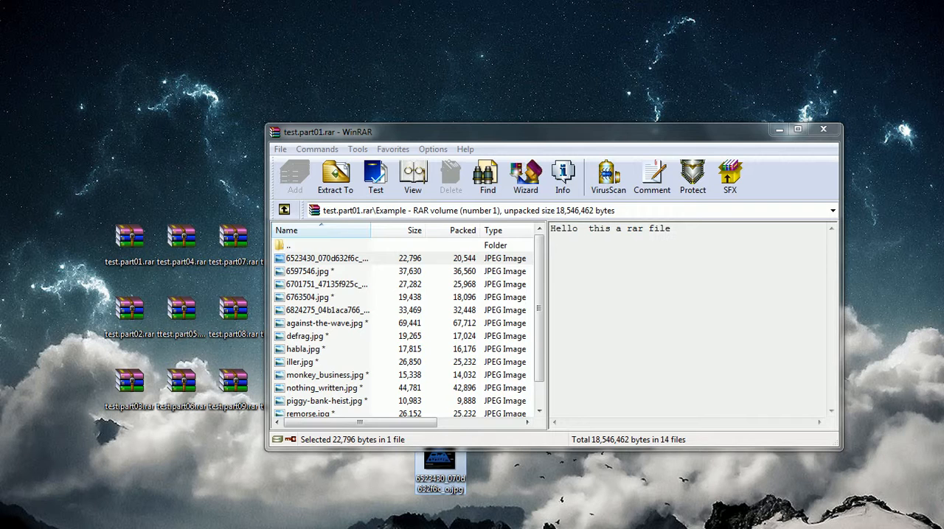
left_click(362, 336)
scroll(362, 329, "down", 1)
left_click(310, 405)
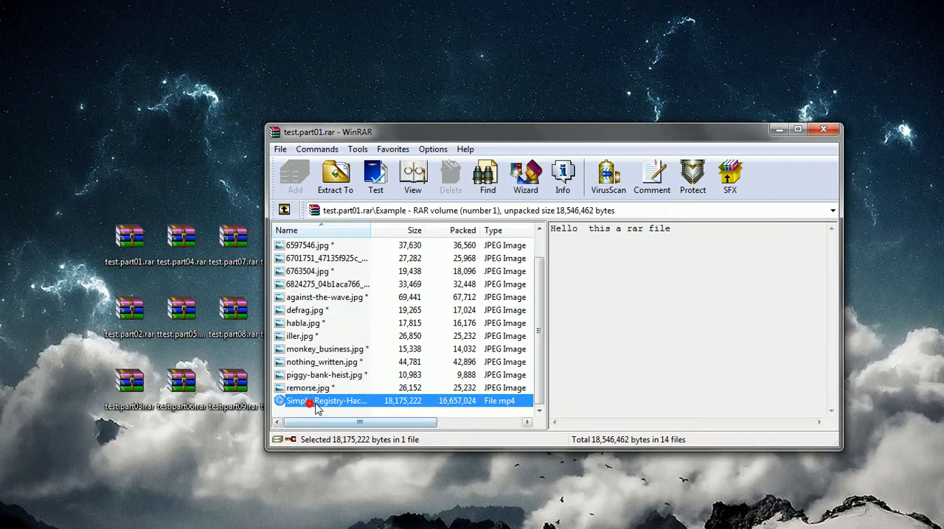
left_click_drag(487, 501, 484, 510)
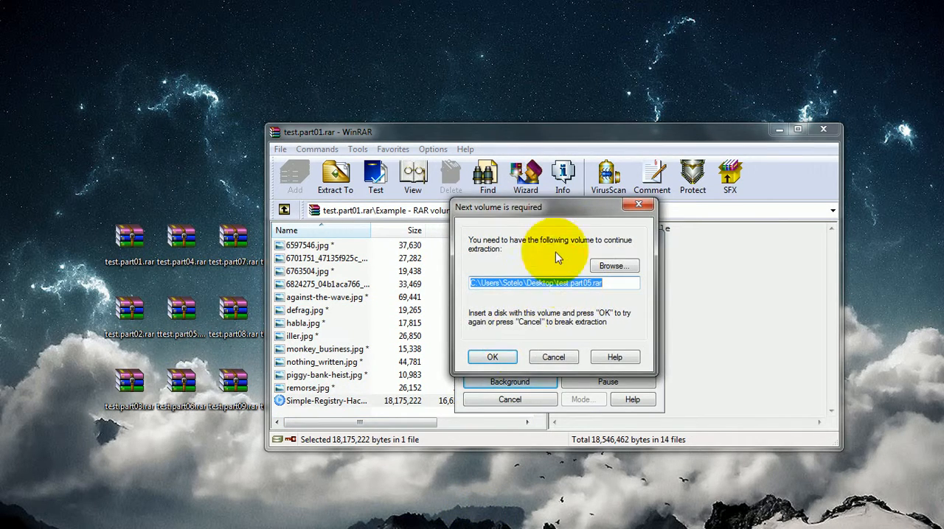
Try to continue the extraction with test.part05.rar as the required next volume
left_click_drag(543, 212, 328, 247)
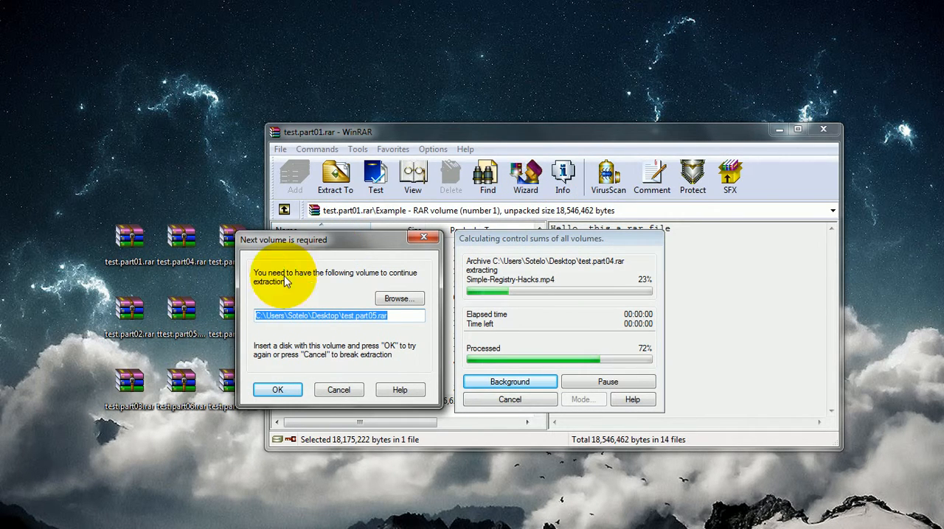
left_click(273, 386)
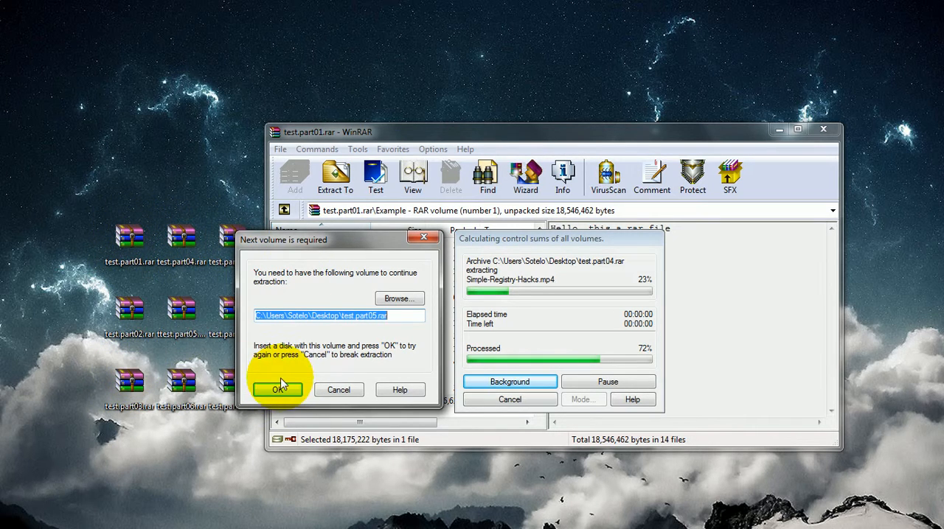
left_click_drag(318, 241, 359, 256)
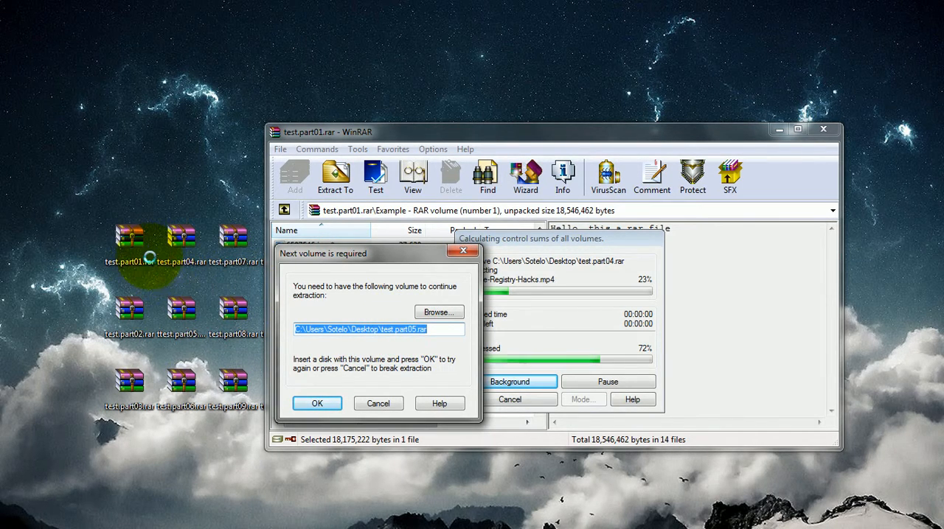
Choose the renamed ttest.part05.rar on the desktop as the required next volume and continue the extraction
left_click(433, 312)
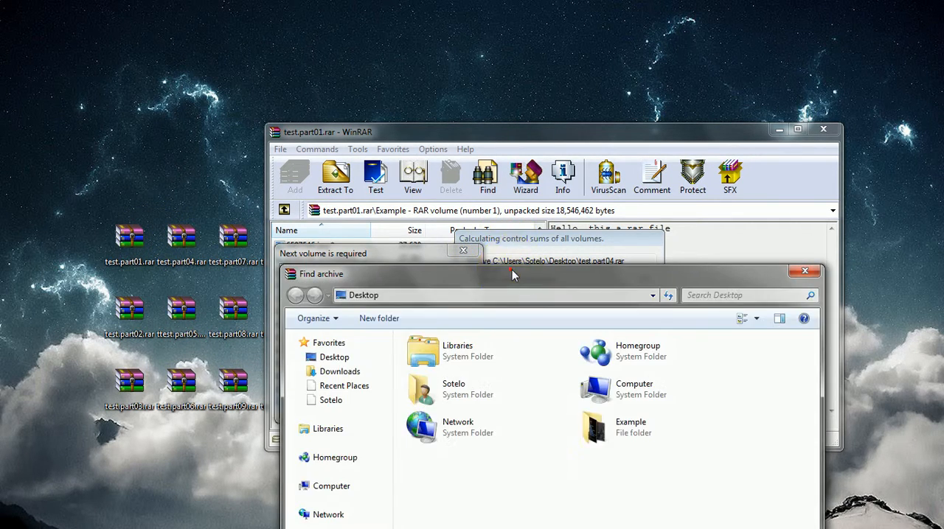
left_click(642, 415)
scroll(642, 427, "down", 2)
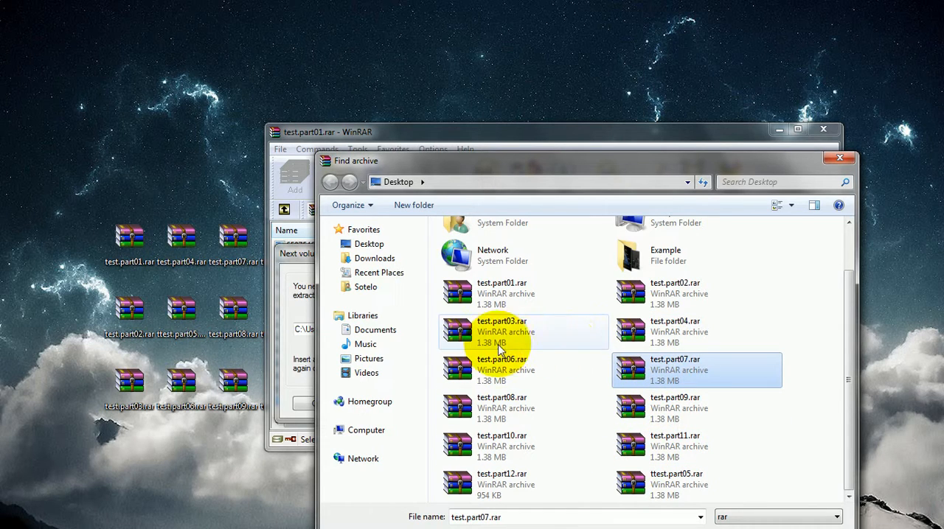
left_click(506, 446)
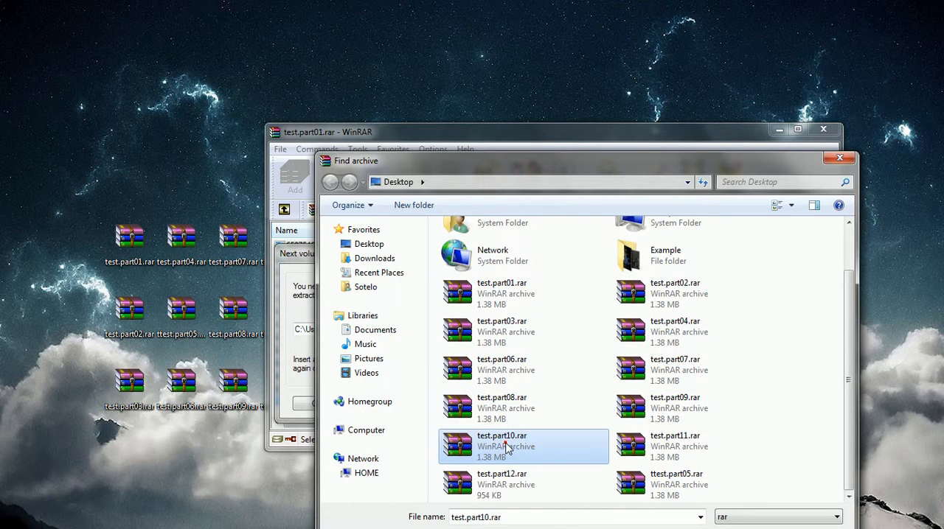
double_click(662, 481)
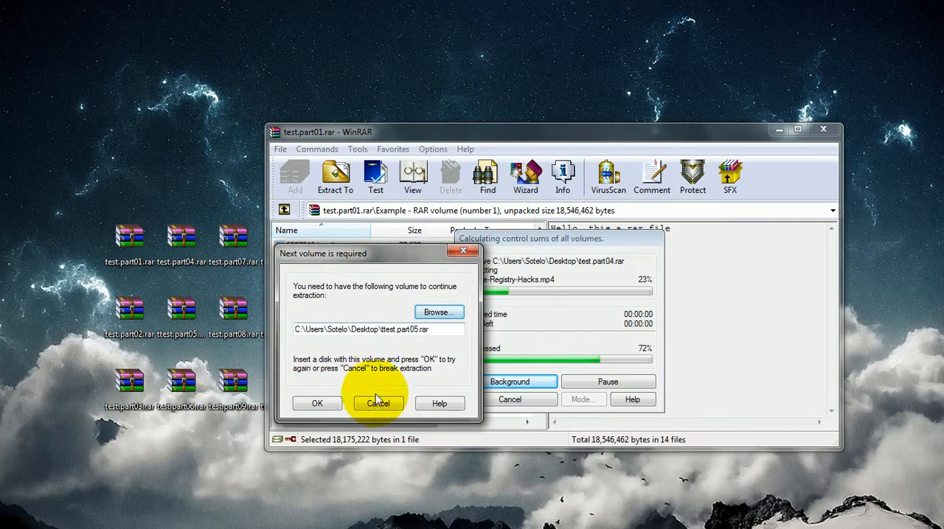
left_click(331, 401)
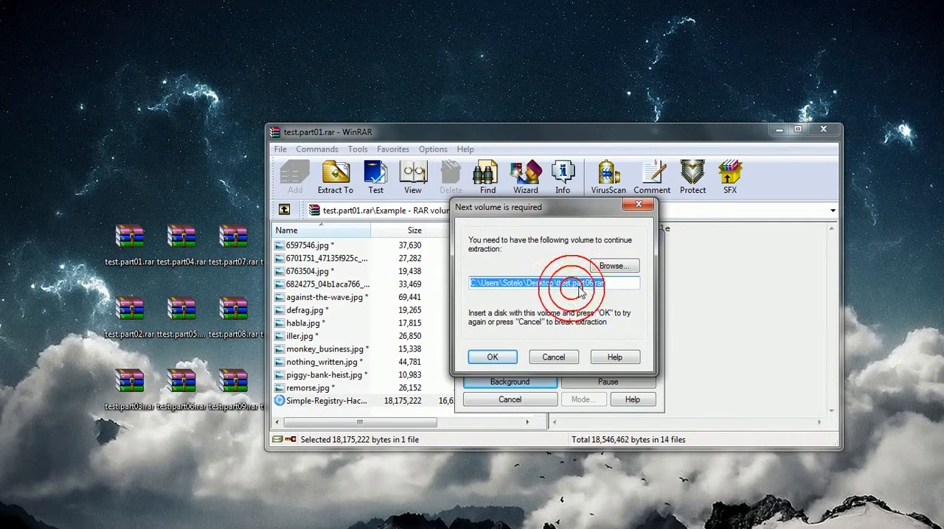
Choose test.part06.rar on the desktop as the required next volume and resume the extraction
left_click(598, 267)
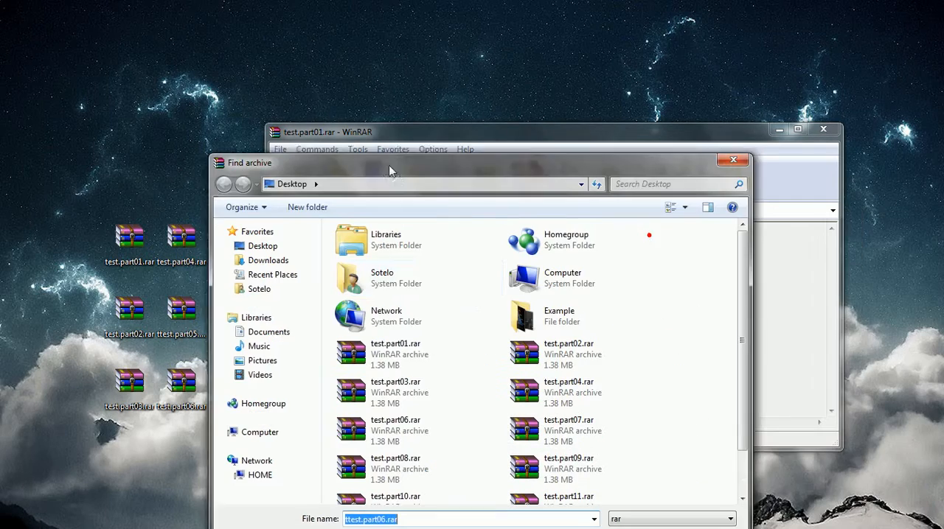
left_click_drag(390, 168, 374, 161)
left_click(391, 424)
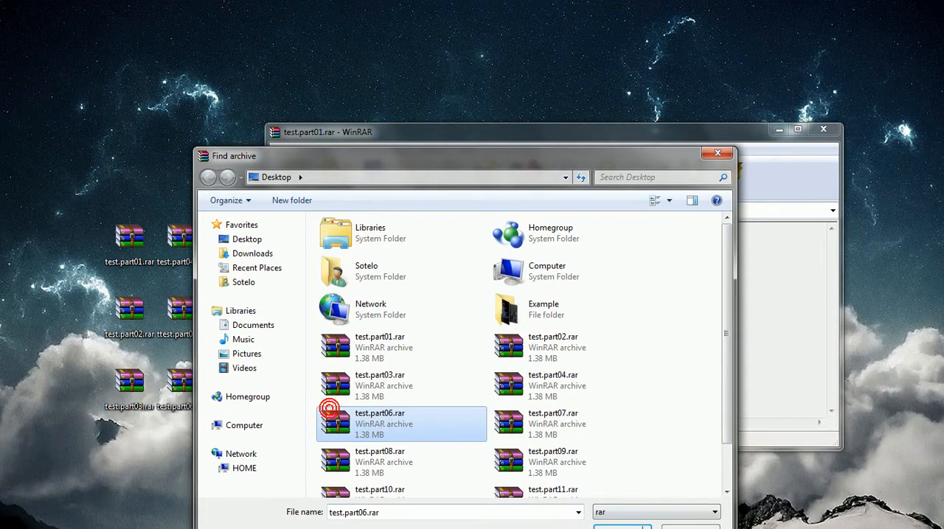
double_click(330, 409)
left_click(490, 356)
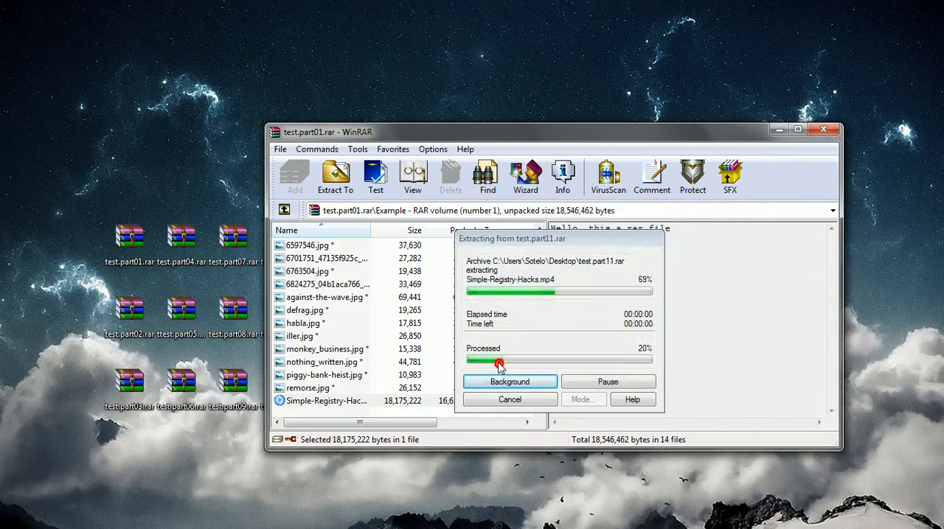
Close the test.part01.rar archive window and move all twelve volume icons next to the Example folder
mouse_move(490, 525)
left_mouse_down()
mouse_move(575, 525)
mouse_move(647, 491)
mouse_move(592, 482)
mouse_move(588, 499)
mouse_move(516, 525)
left_mouse_up()
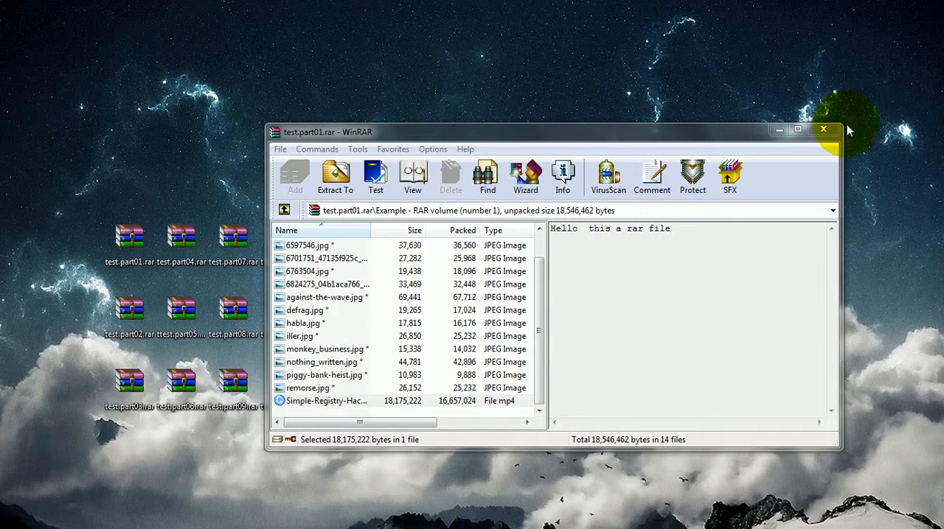
left_click(825, 130)
left_click_drag(365, 213, 206, 439)
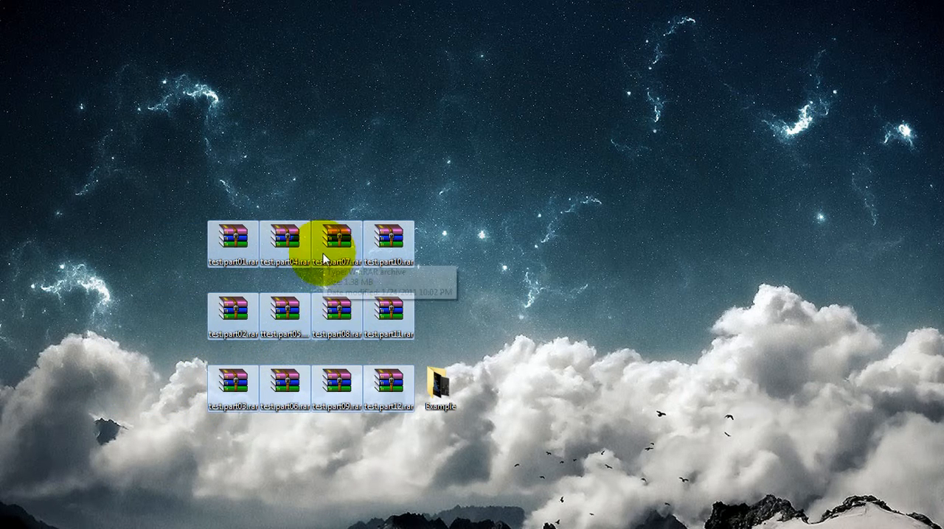
Add the twelve selected volumes to a new archive named Desktop.rar and move the progress window away from the Example folder
right_click(364, 249)
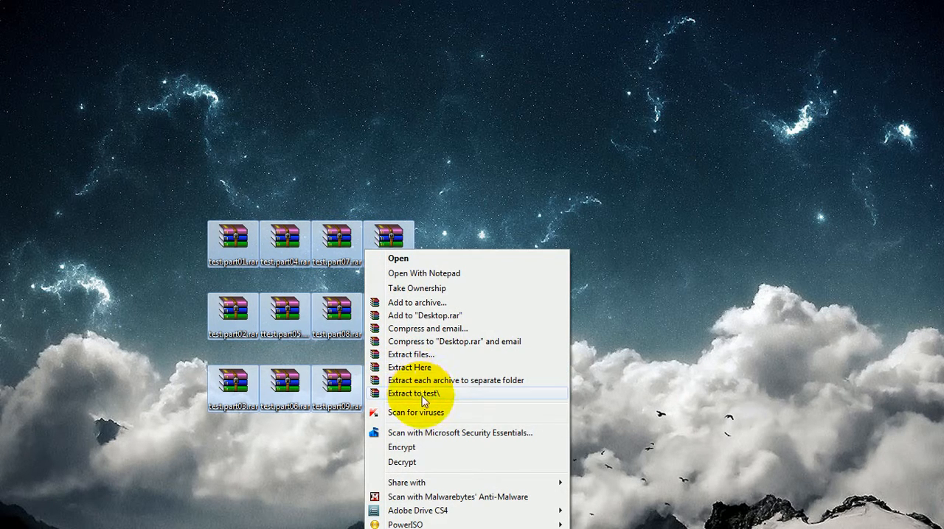
left_click(454, 316)
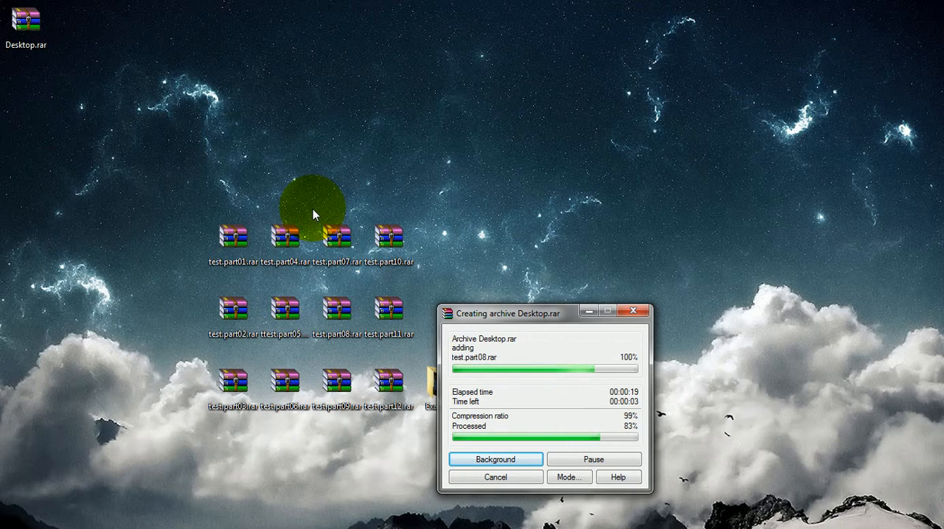
left_click_drag(504, 312, 618, 222)
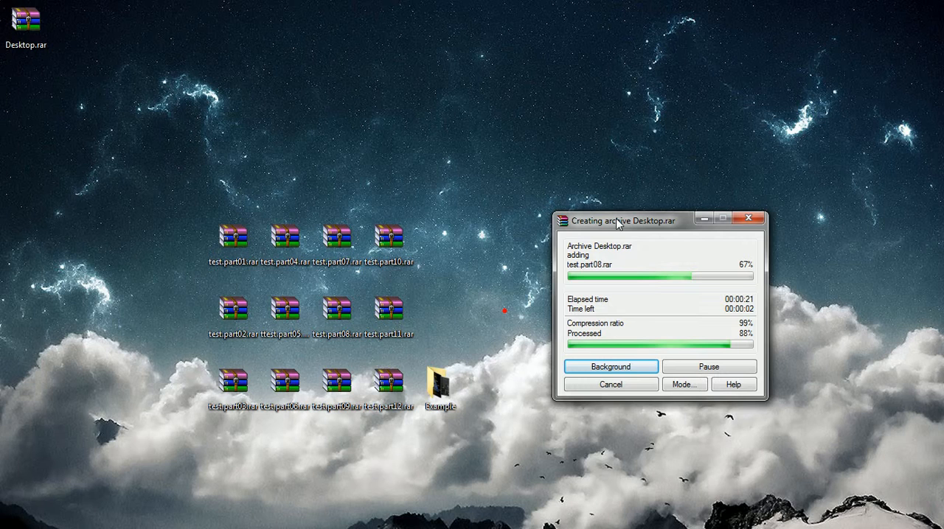
Open the Example folder, move its window clear of Desktop.rar, and bring the Desktop.rar icon next to the window
left_click(446, 391)
double_click(446, 387)
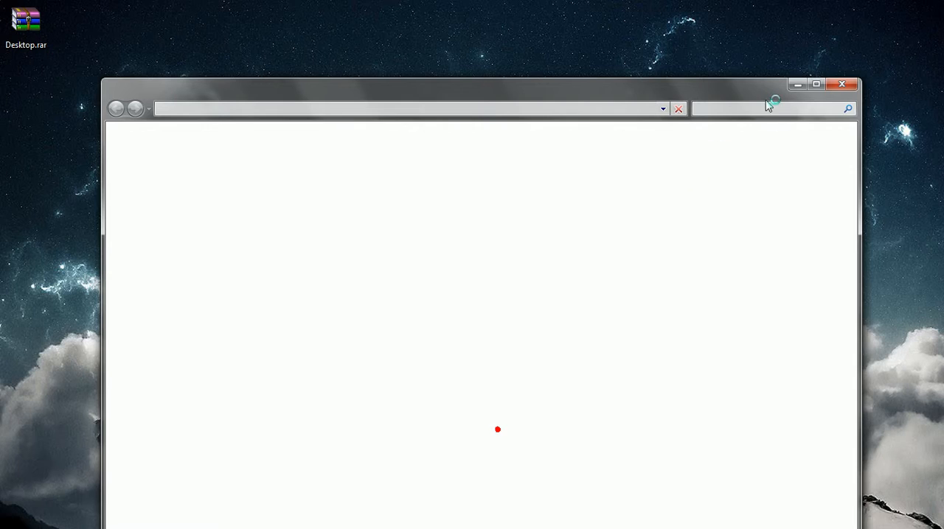
left_click_drag(607, 87, 708, 205)
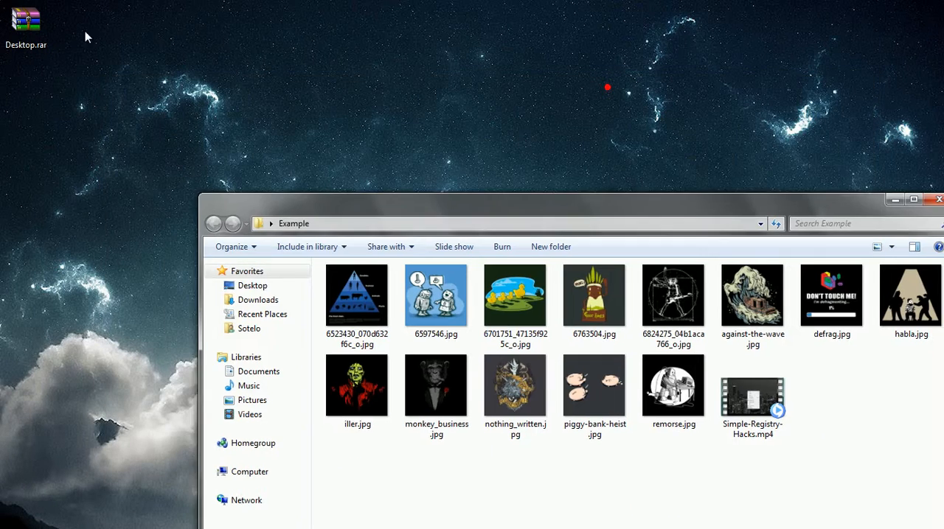
left_click_drag(25, 43, 124, 263)
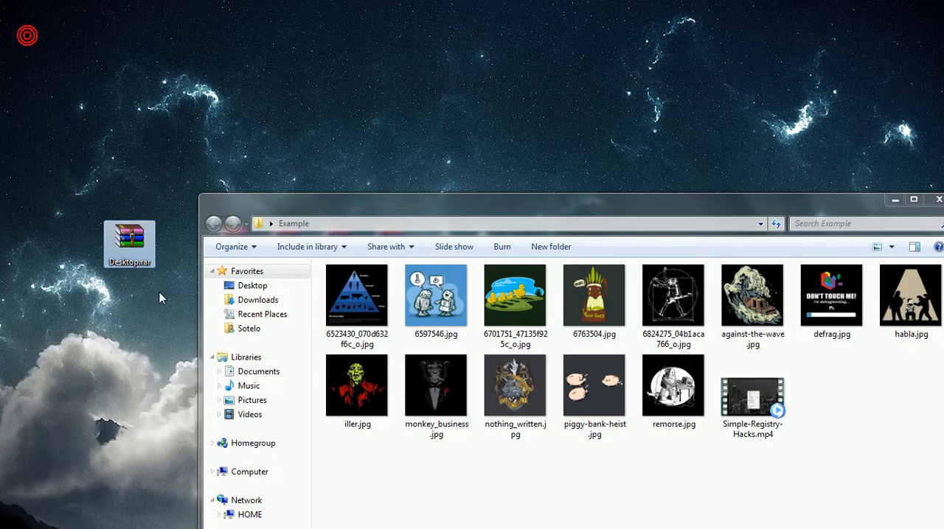
Add the images 6523430_070d632f6c_o.jpg and 6597546.jpg from the Example folder to Desktop.rar, and close the folder window
left_click_drag(361, 323, 131, 240)
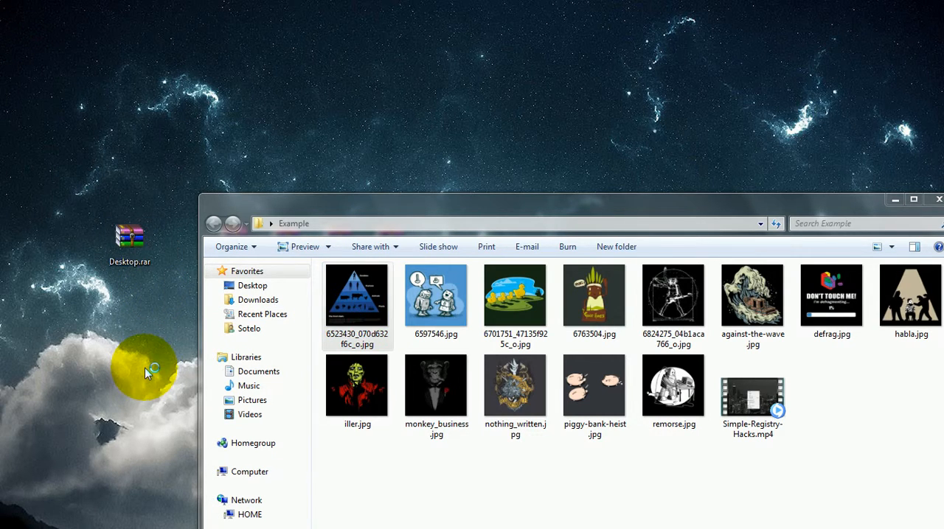
left_click(402, 290)
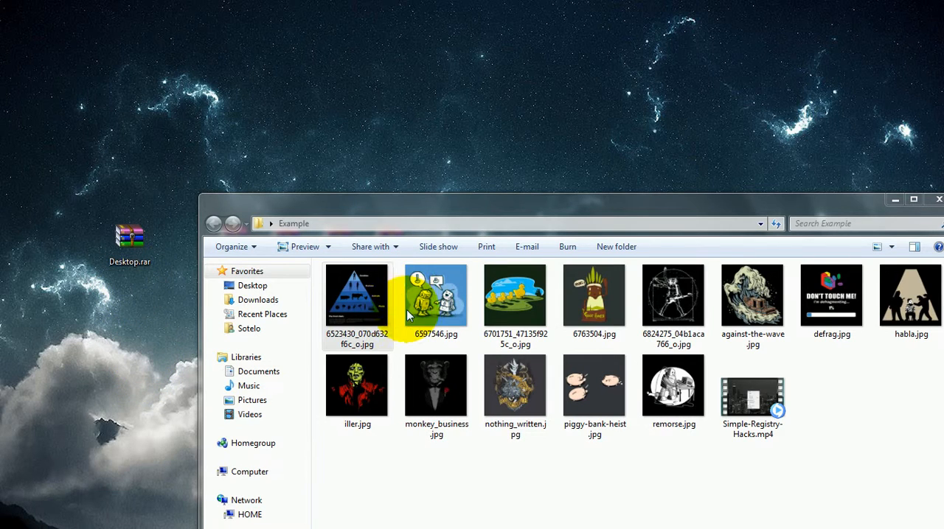
left_click_drag(216, 269, 135, 240)
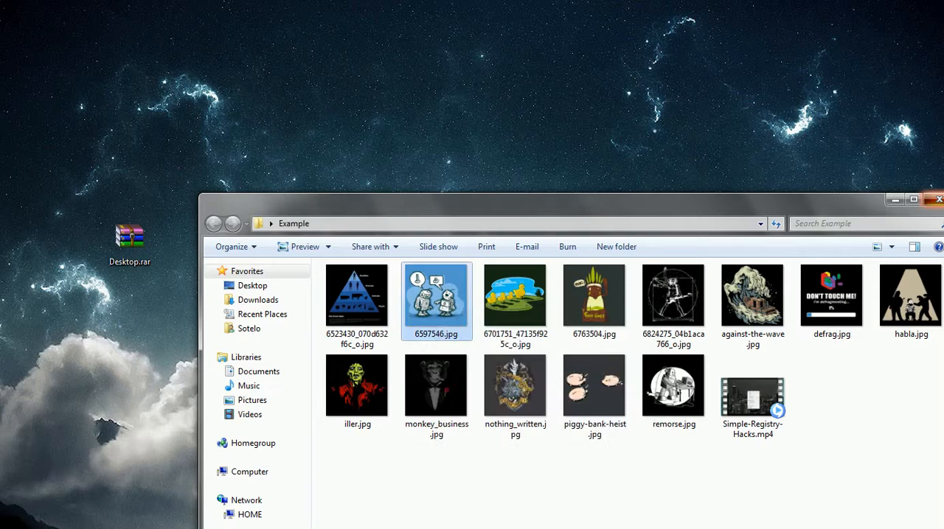
left_click(938, 199)
Move Desktop.rar to the free area beside the volumes and open it to check its contents for the two added images
left_click_drag(129, 236, 550, 317)
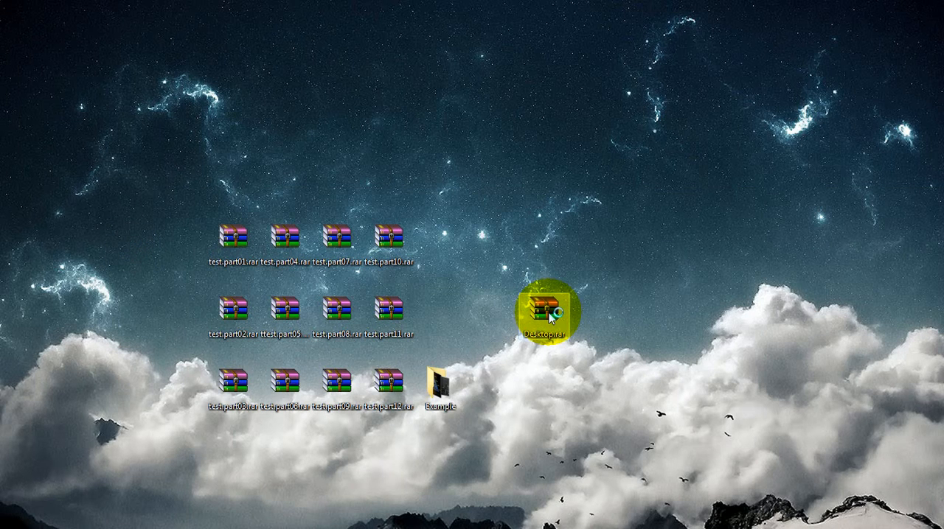
double_click(549, 318)
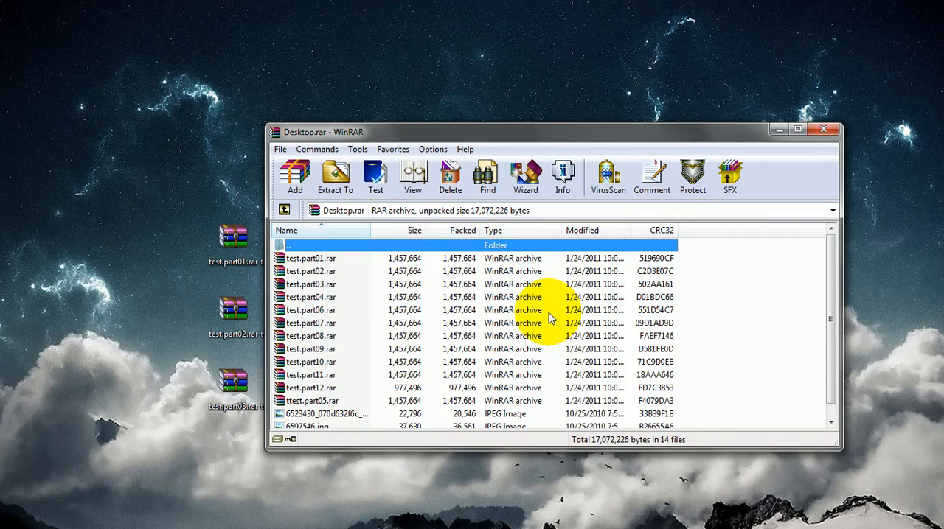
scroll(549, 318, "down", 1)
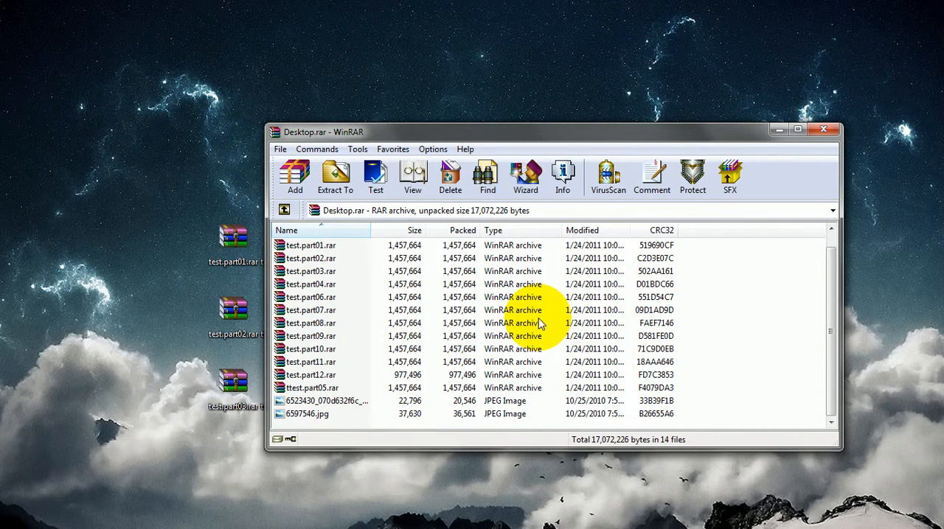
left_click(314, 406)
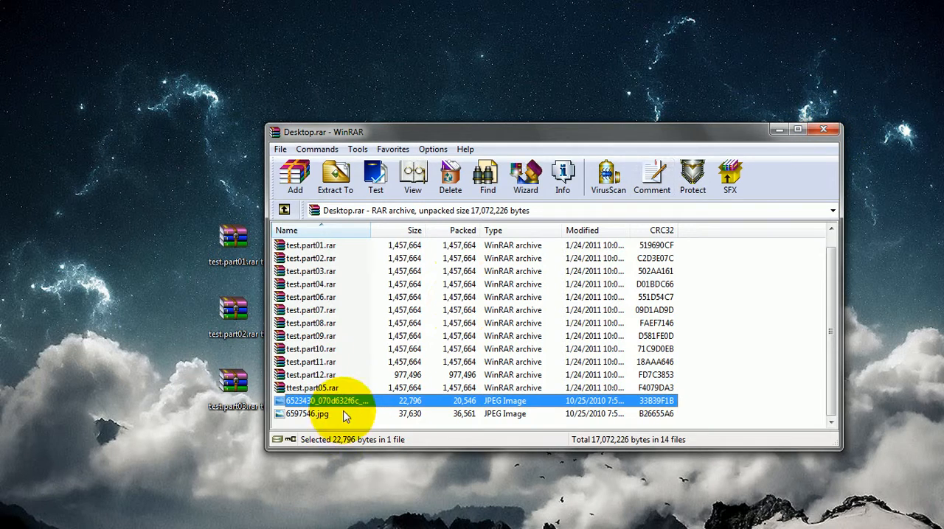
left_click(823, 130)
Place Desktop.rar directly beside test.part11.rar and set the Example folder apart from the volume icons
left_click_drag(489, 323, 449, 322)
left_click_drag(433, 381, 528, 393)
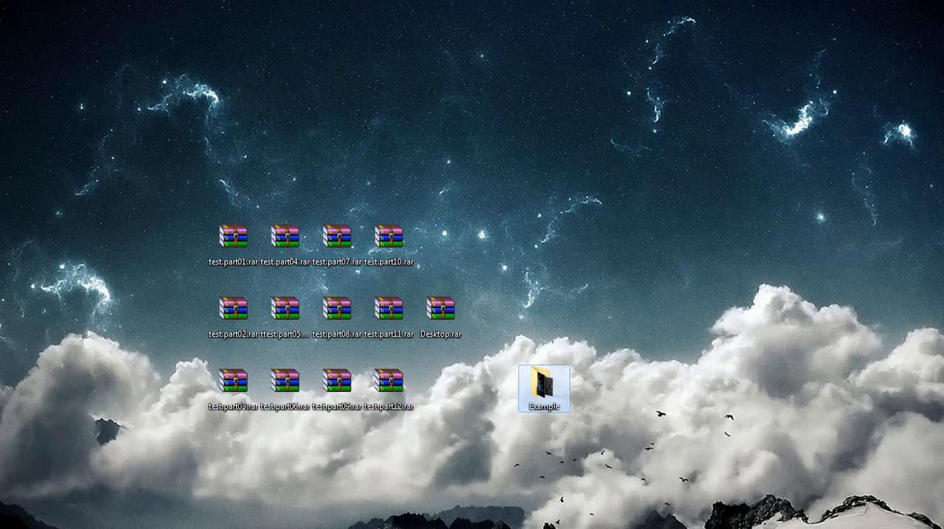
left_click(438, 382)
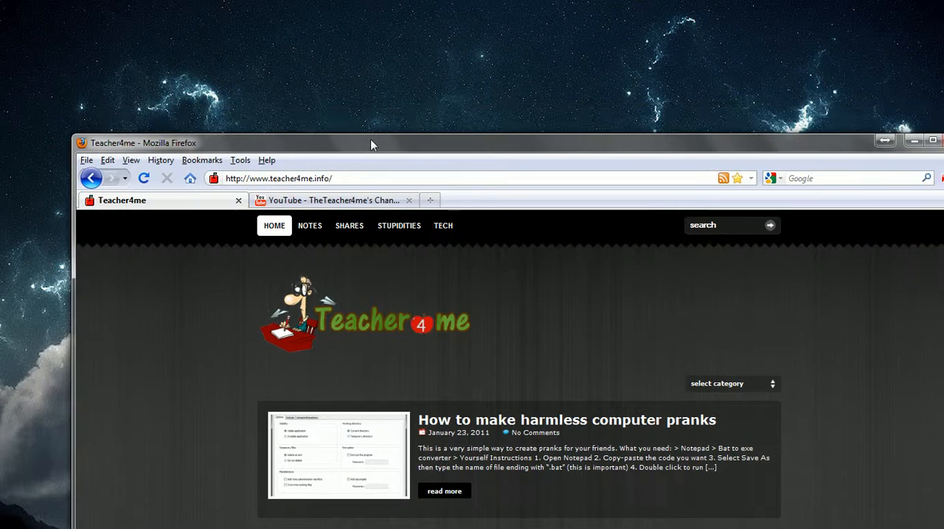
Reposition the Firefox window so its pages fit on screen and view TheTeacher4me's YouTube channel
left_click_drag(373, 143, 322, 36)
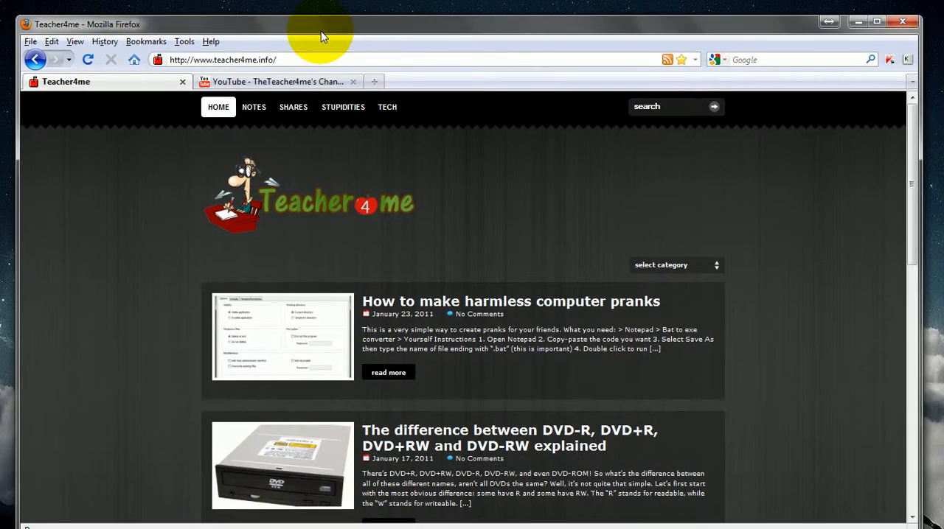
left_click_drag(448, 35, 451, 27)
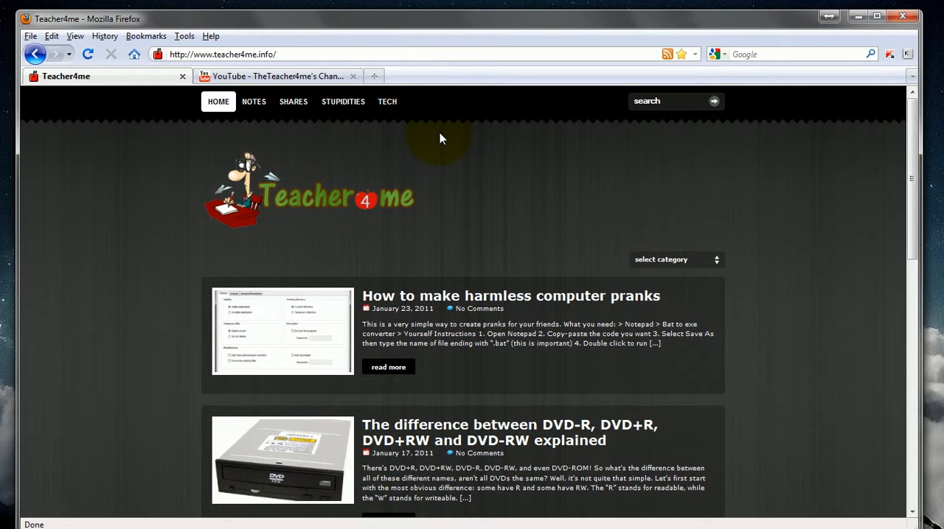
left_click(244, 77)
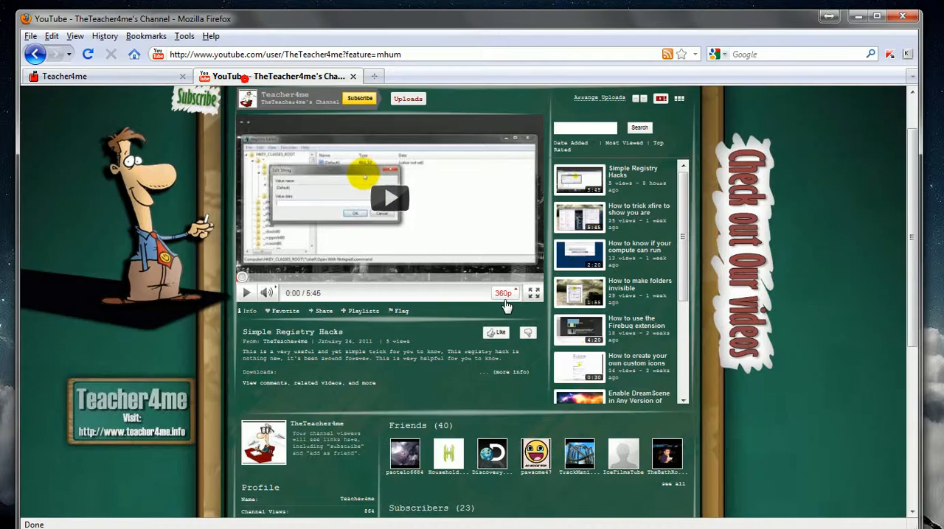
scroll(830, 321, "up", 2)
scroll(833, 310, "down", 2)
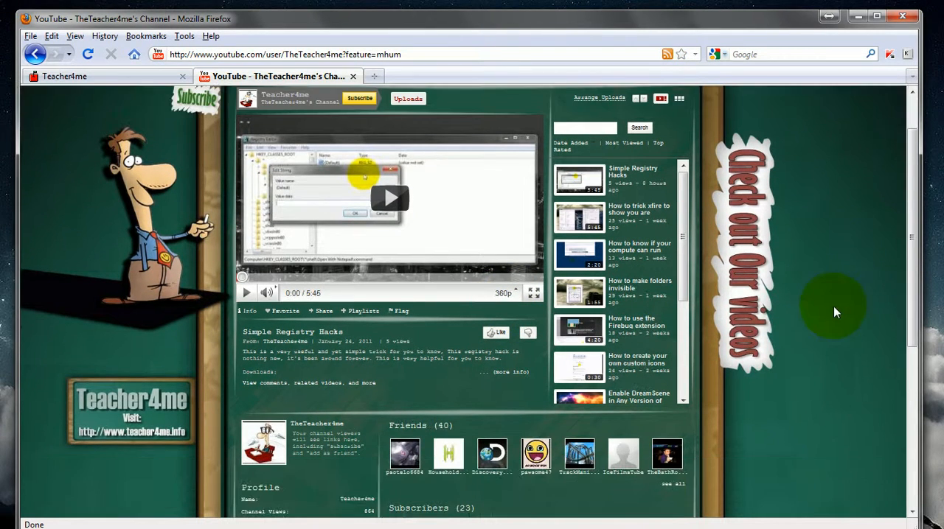